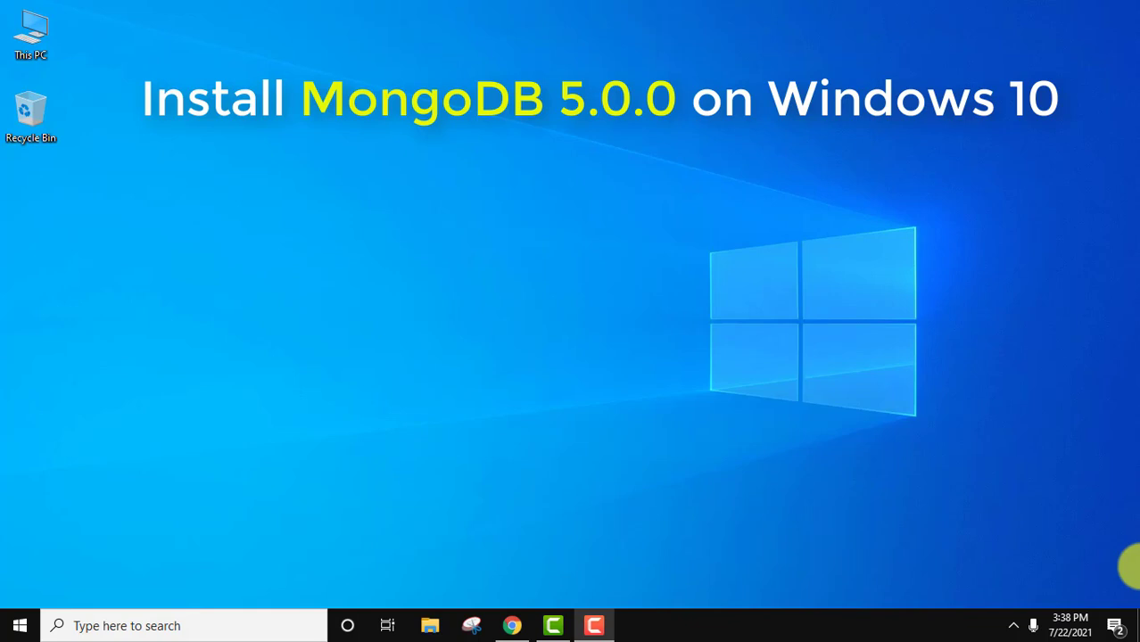
# - Switch to Chrome, search Google for mongodb and open the official mongodb.com website
pyautogui.click(506, 624)
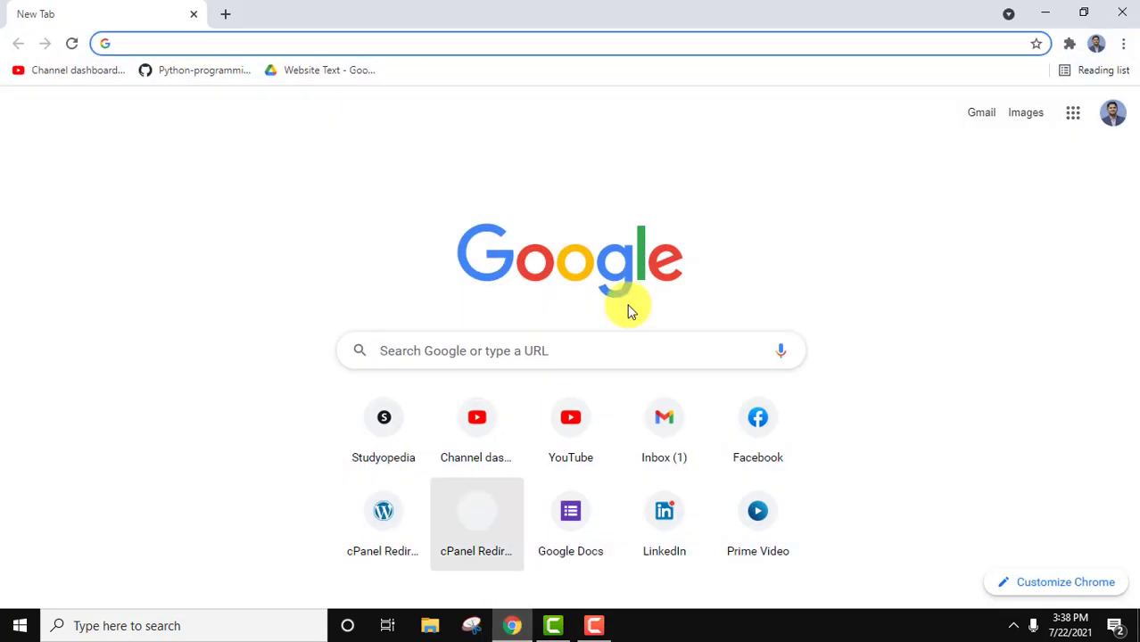
pyautogui.click(456, 349)
pyautogui.write('mongodb')
pyautogui.press('Return')
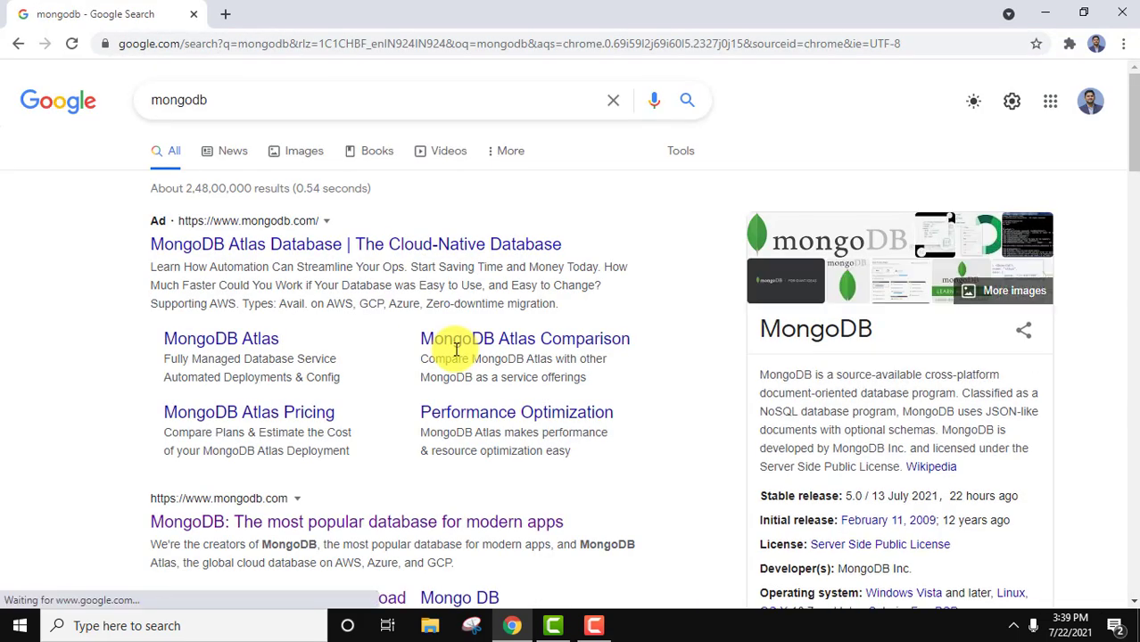
pyautogui.scroll(-3, 456, 350)
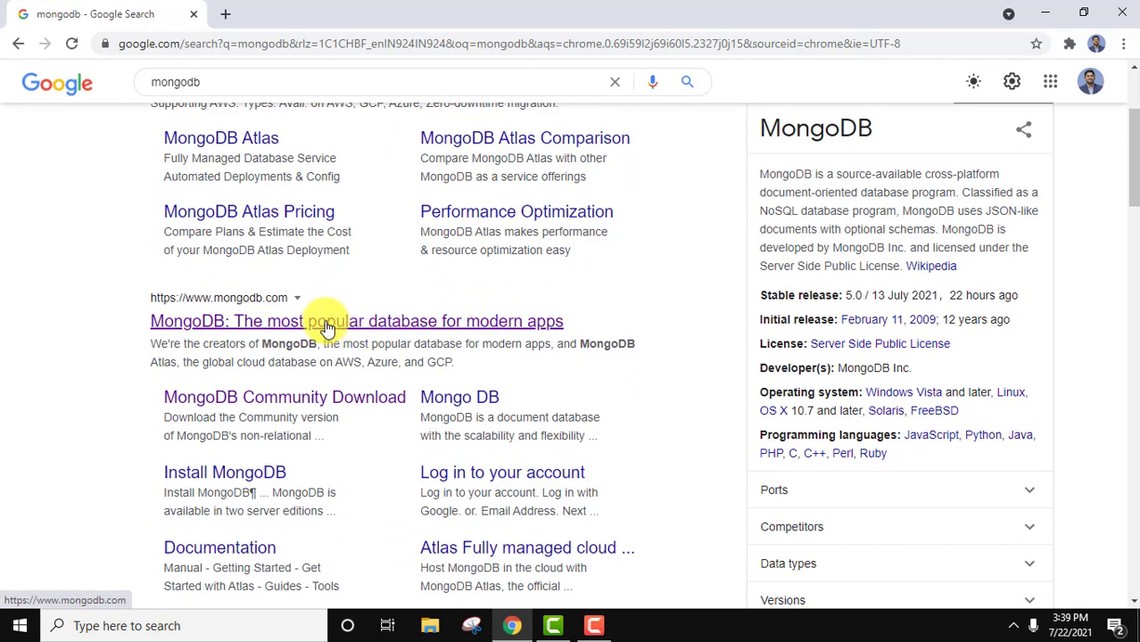
pyautogui.click(328, 323)
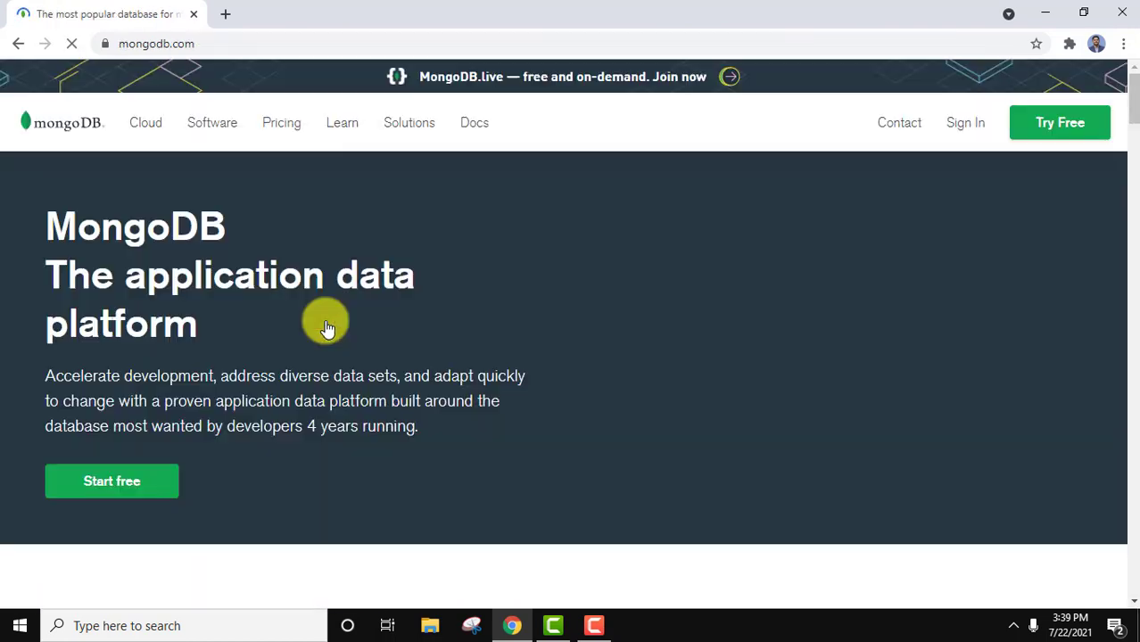
pyautogui.click(218, 49)
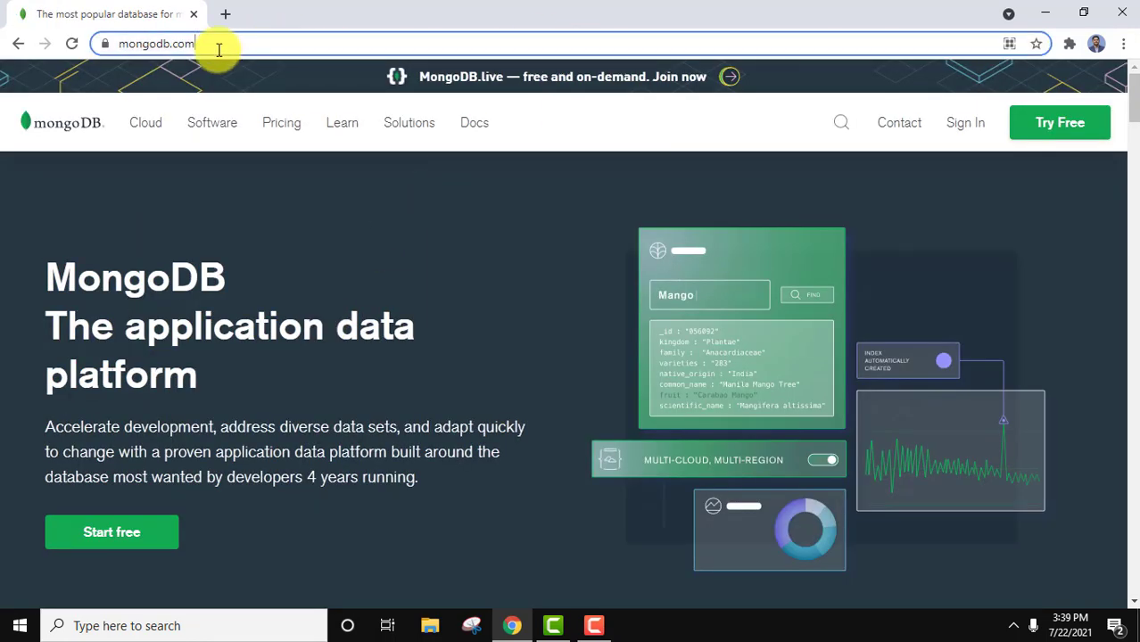
# - Go to the free trial page, choose the On-premises deployment and expand MongoDB Community Server
pyautogui.click(1068, 134)
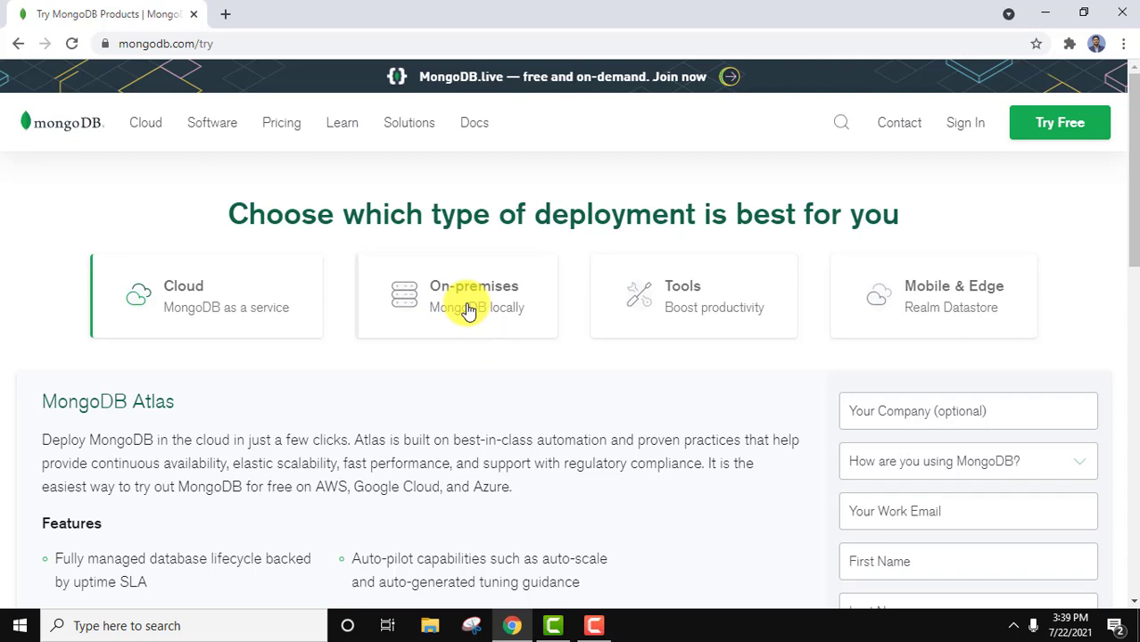
pyautogui.click(468, 309)
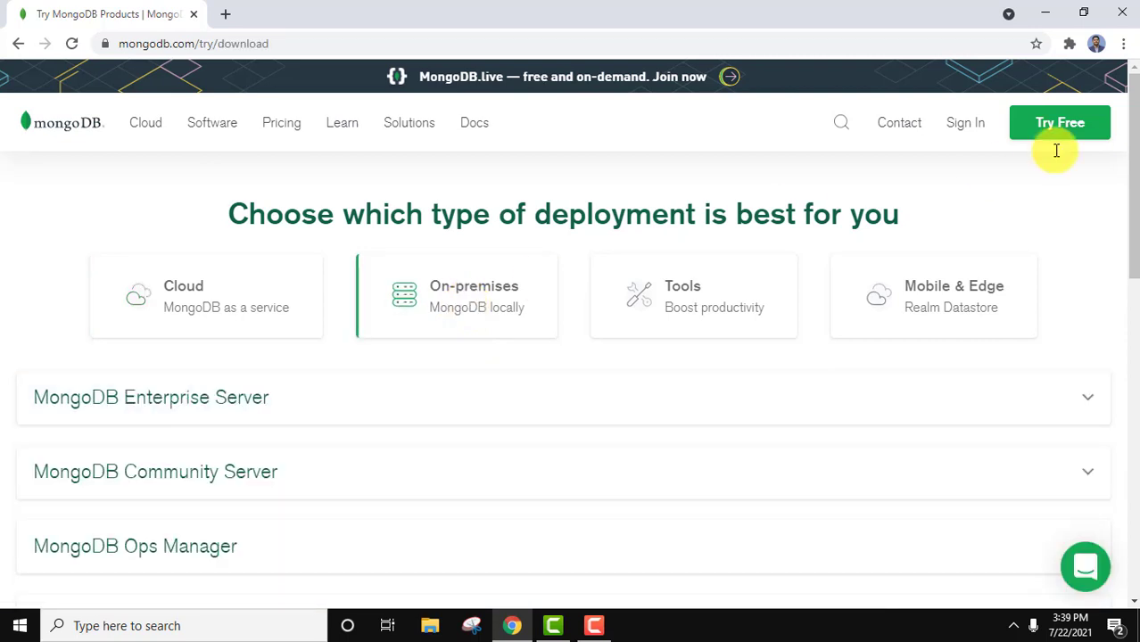
pyautogui.moveTo(1134, 116); pyautogui.dragTo(1134, 142)
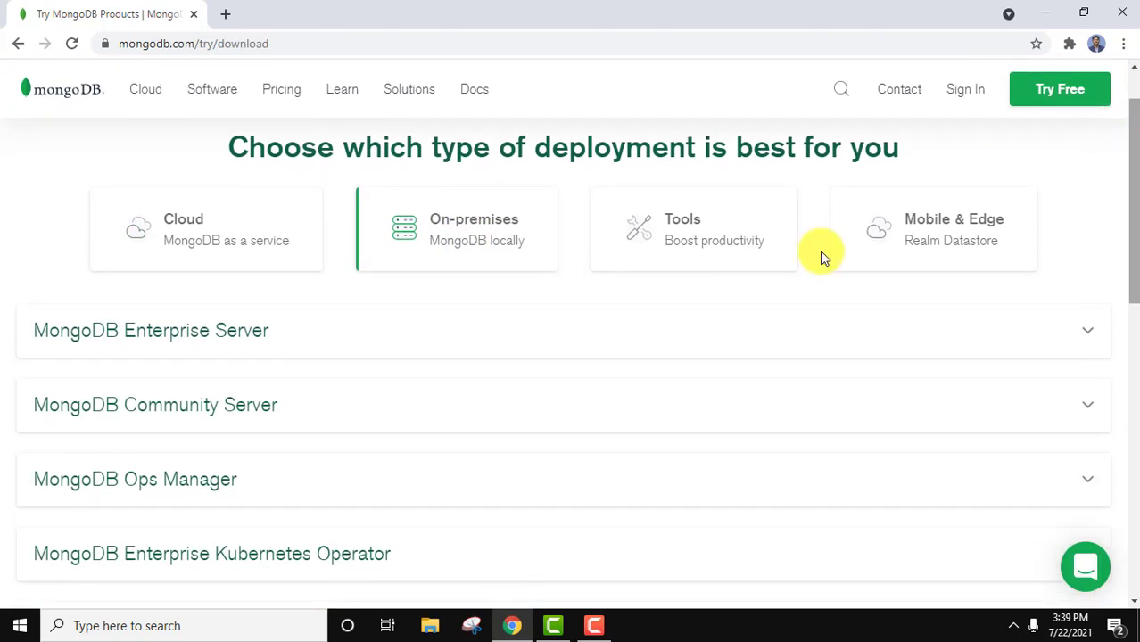
pyautogui.click(187, 410)
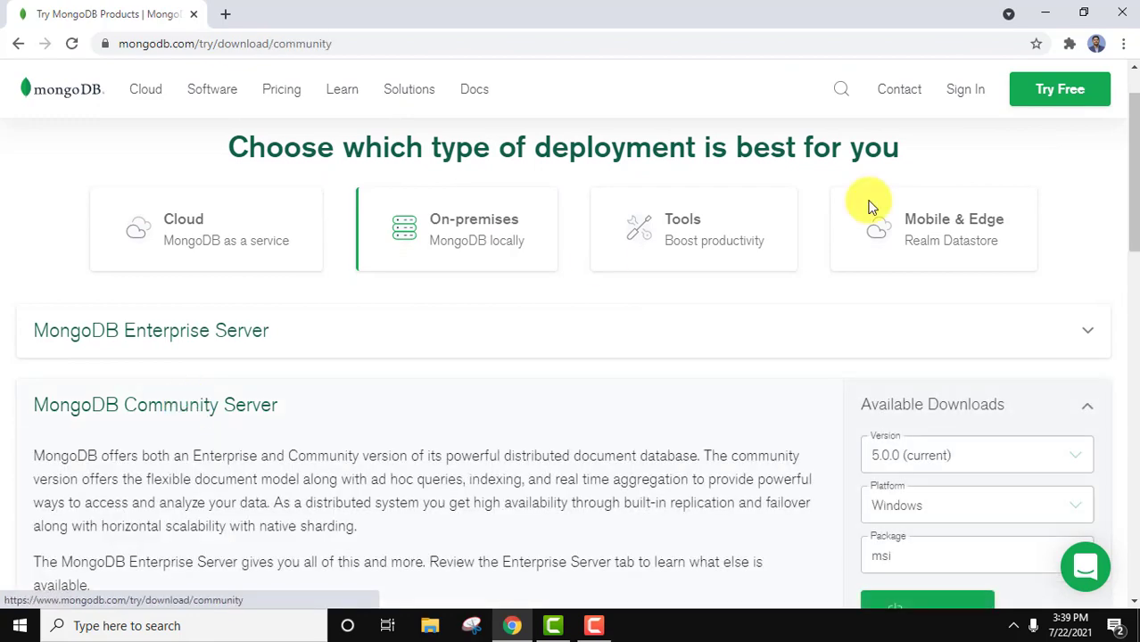
# - Download MongoDB Community Server version 5.0.0 (current) for Windows as an msi package
pyautogui.scroll(-2, 1131, 190)
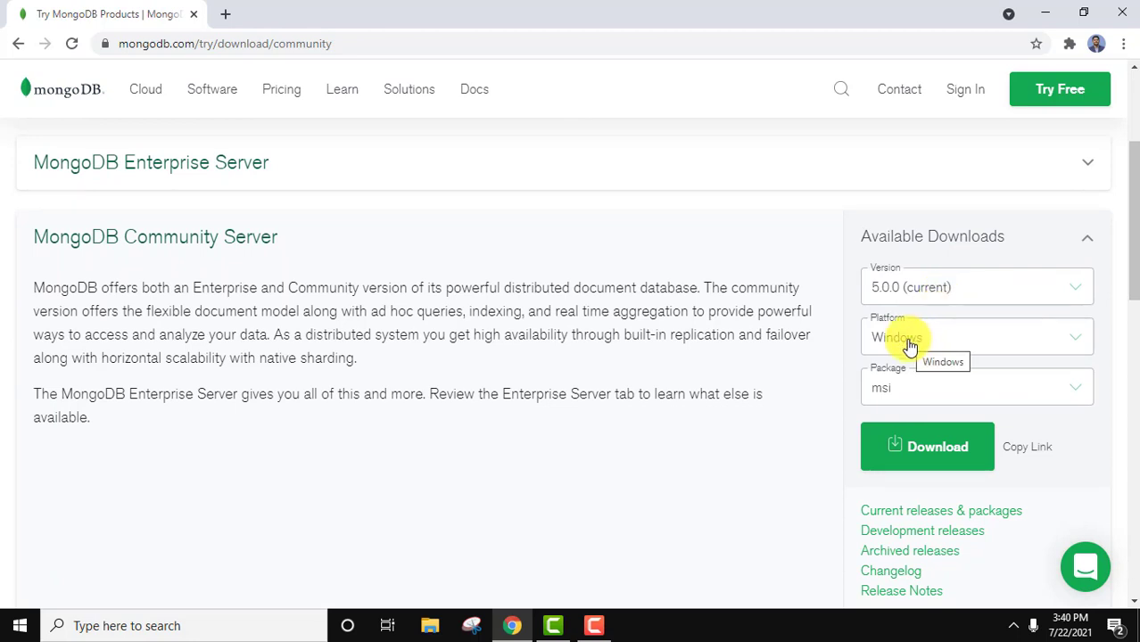
pyautogui.moveTo(1127, 224); pyautogui.dragTo(1127, 233)
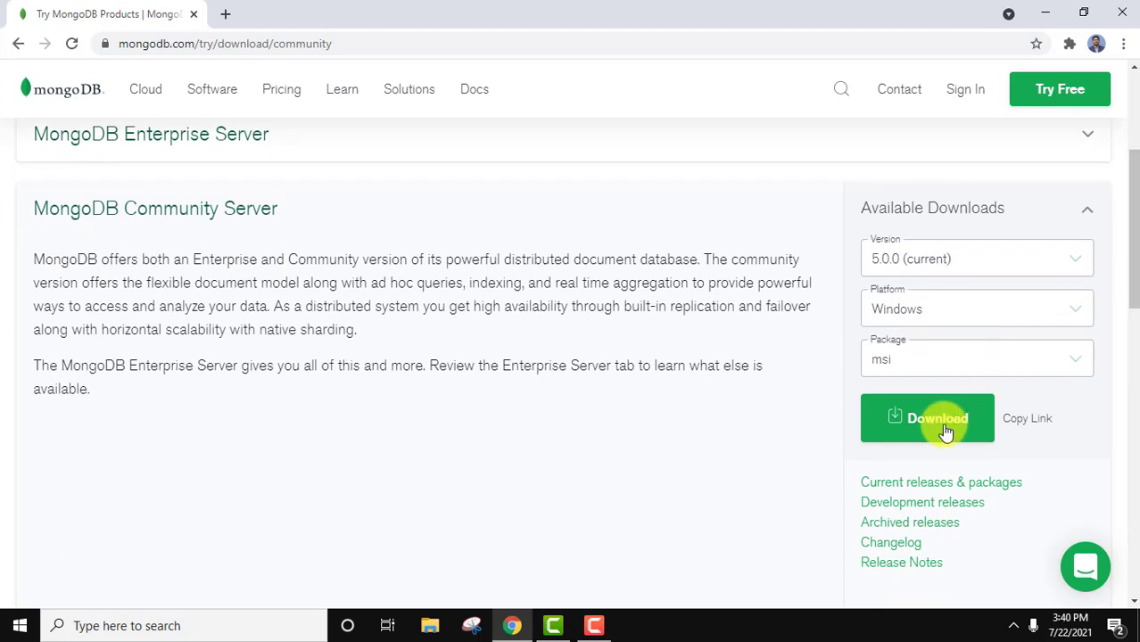
pyautogui.click(922, 361)
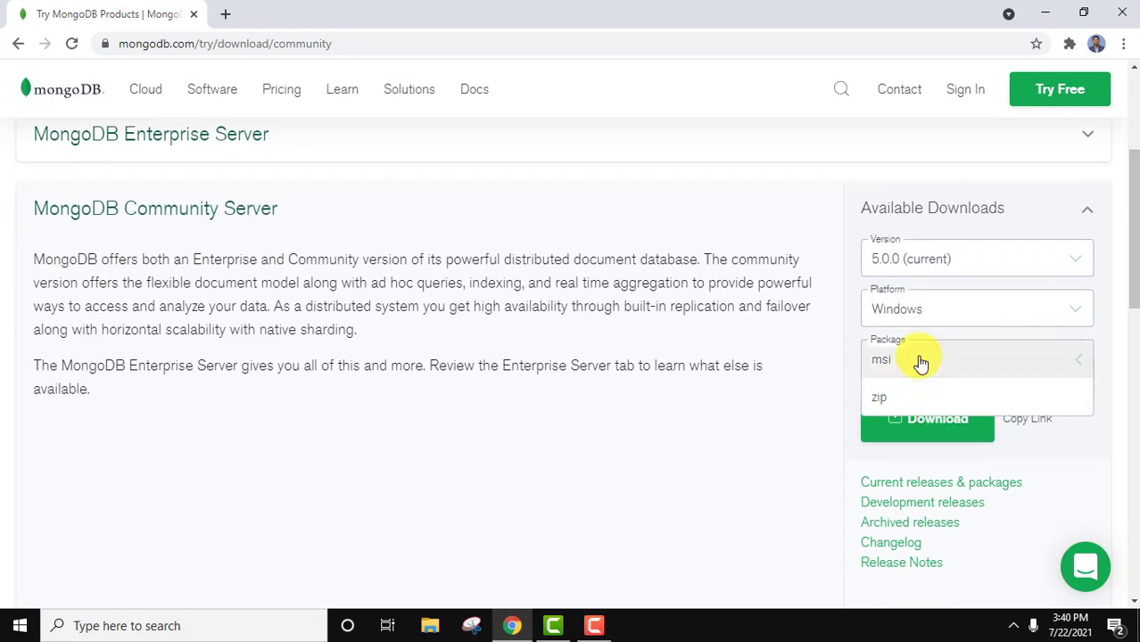
pyautogui.click(813, 396)
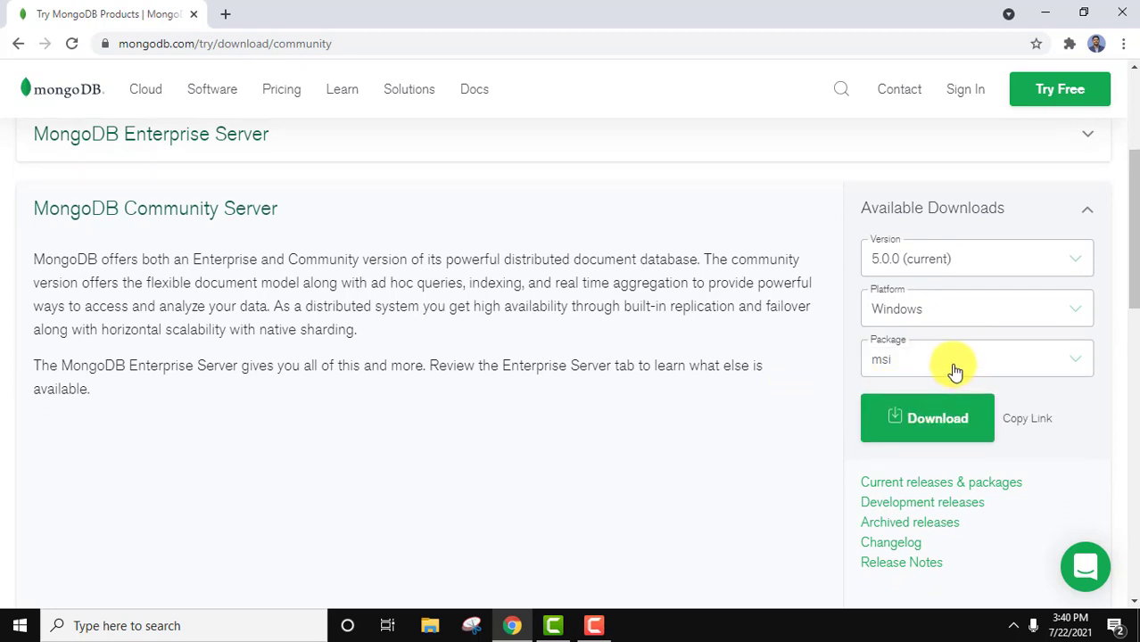
pyautogui.click(916, 430)
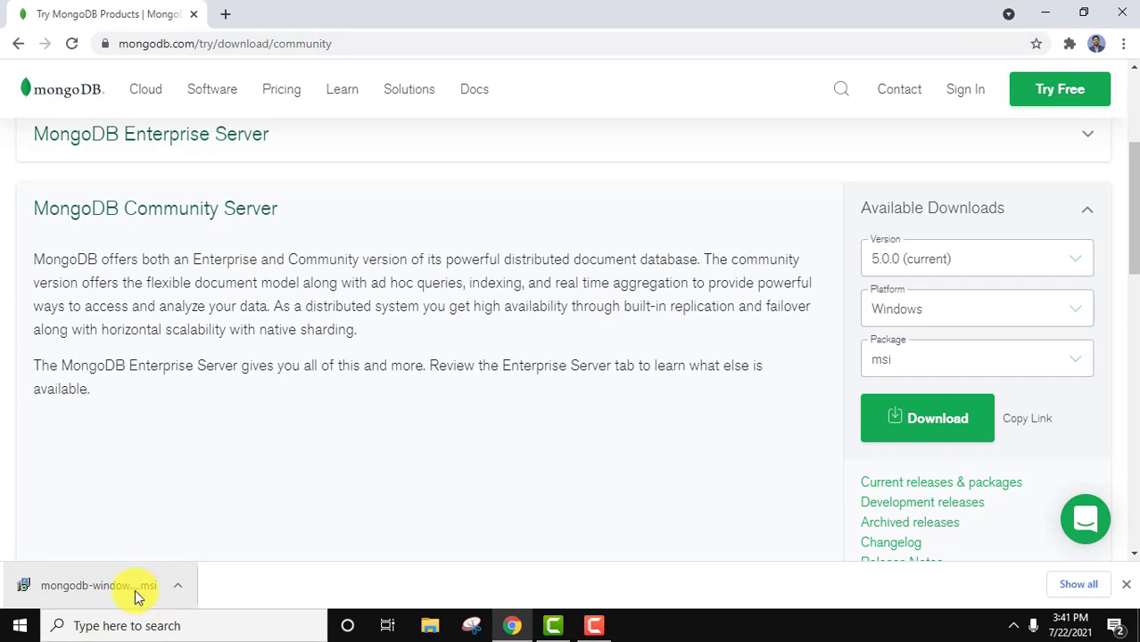
# - Launch the downloaded MongoDB msi installer and accept its license agreement
pyautogui.click(136, 595)
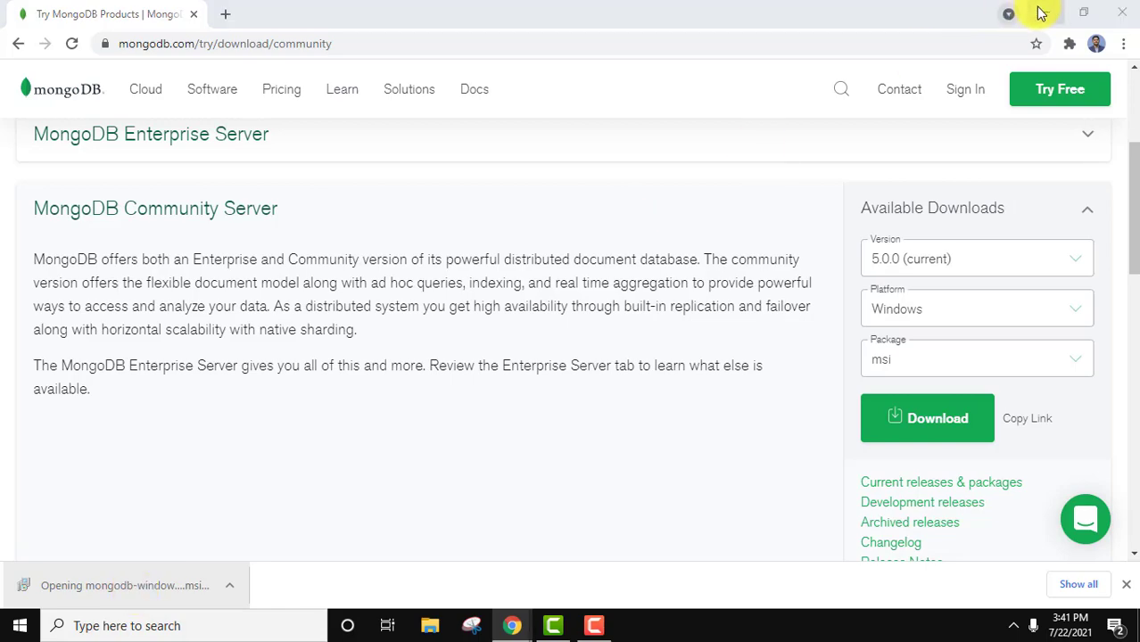
pyautogui.click(1046, 15)
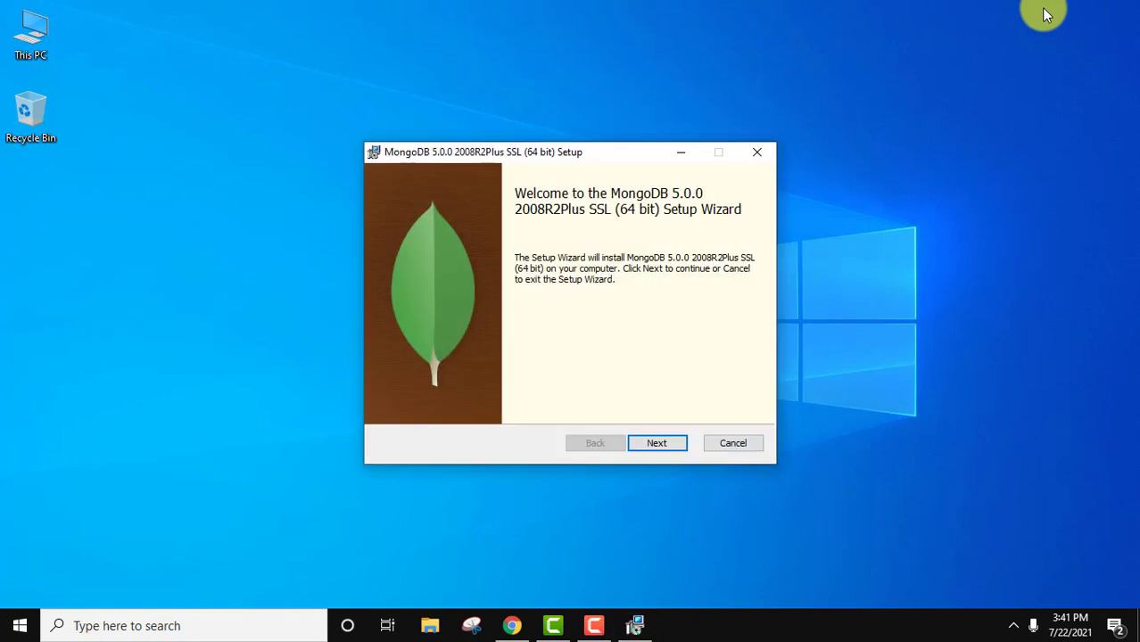
pyautogui.click(648, 443)
pyautogui.click(513, 411)
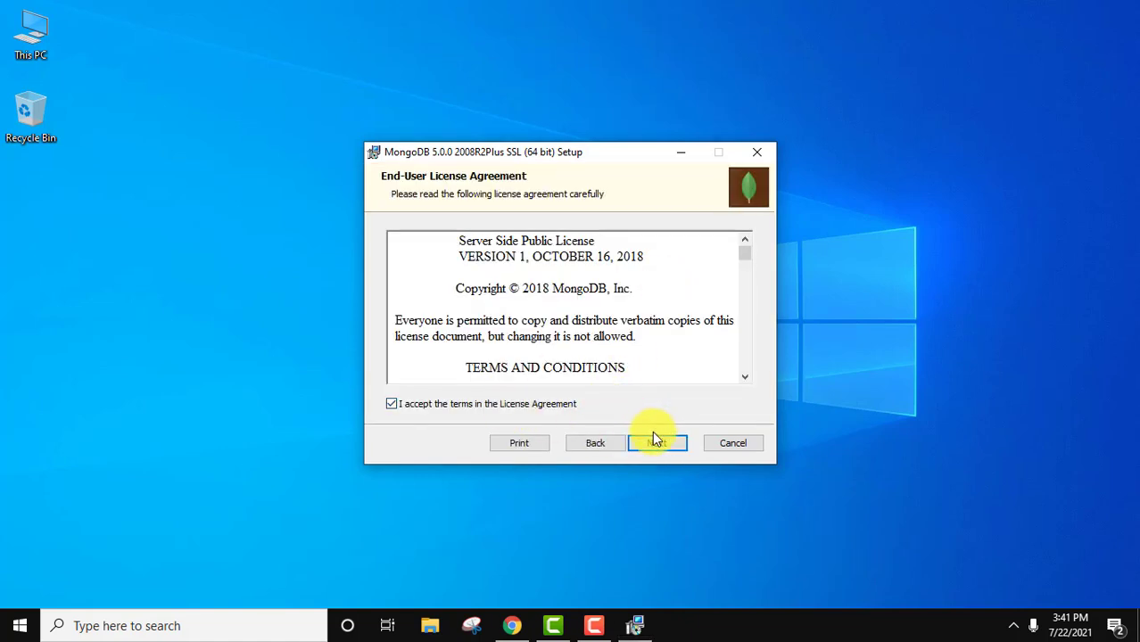
pyautogui.click(655, 445)
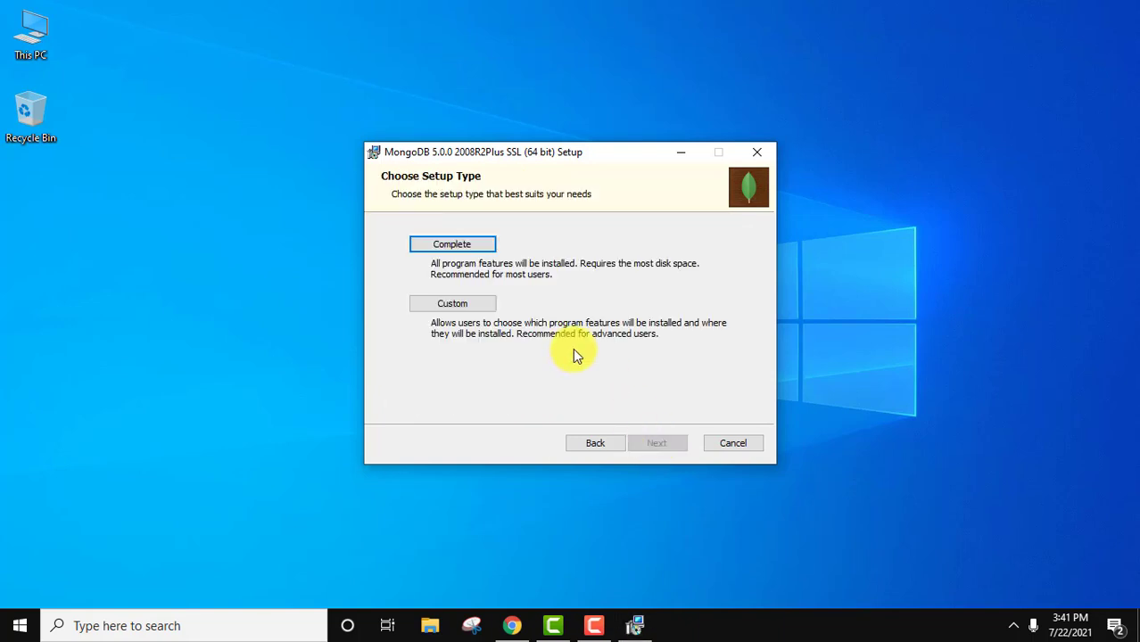
# - Choose the Complete setup type and accept the default service configuration, with MongoD installed as a Network Service user
pyautogui.click(466, 242)
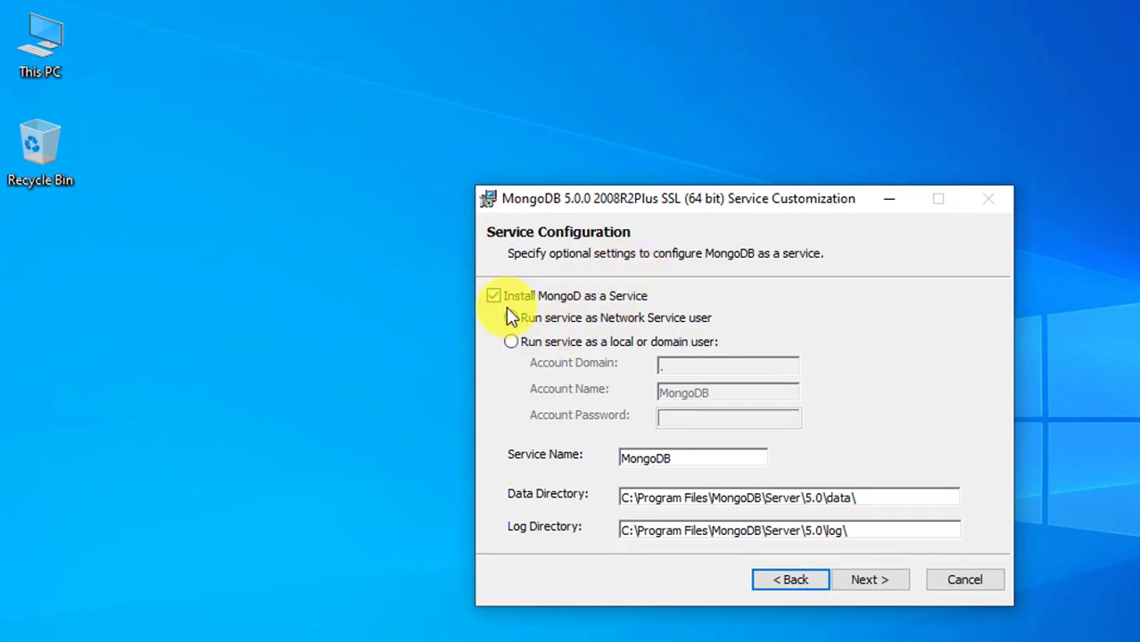
pyautogui.click(697, 457)
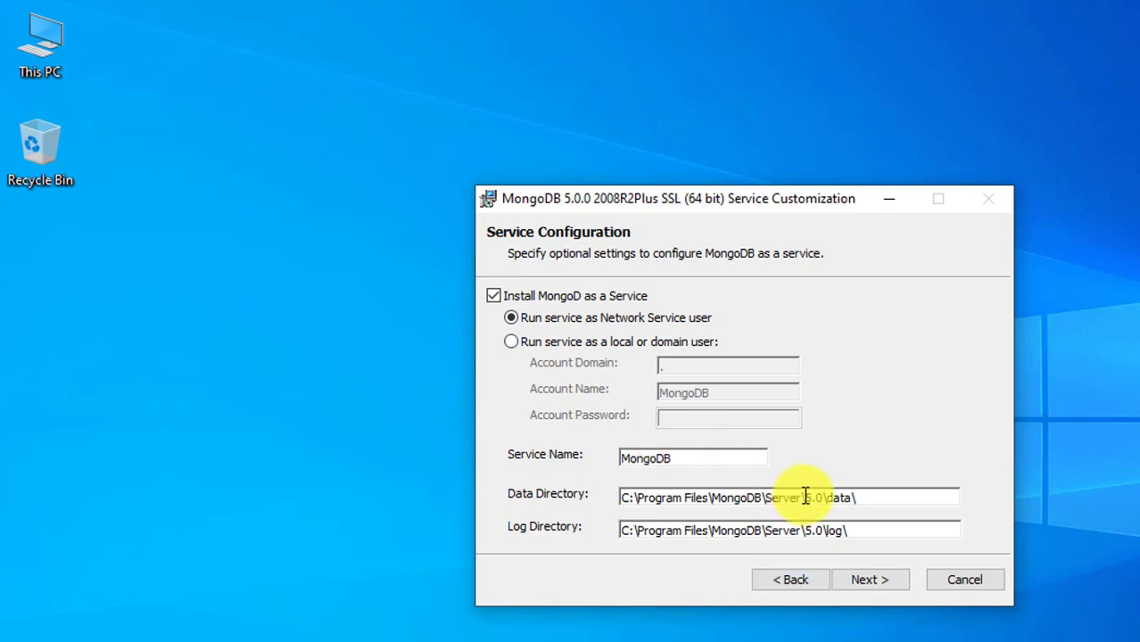
pyautogui.click(867, 501)
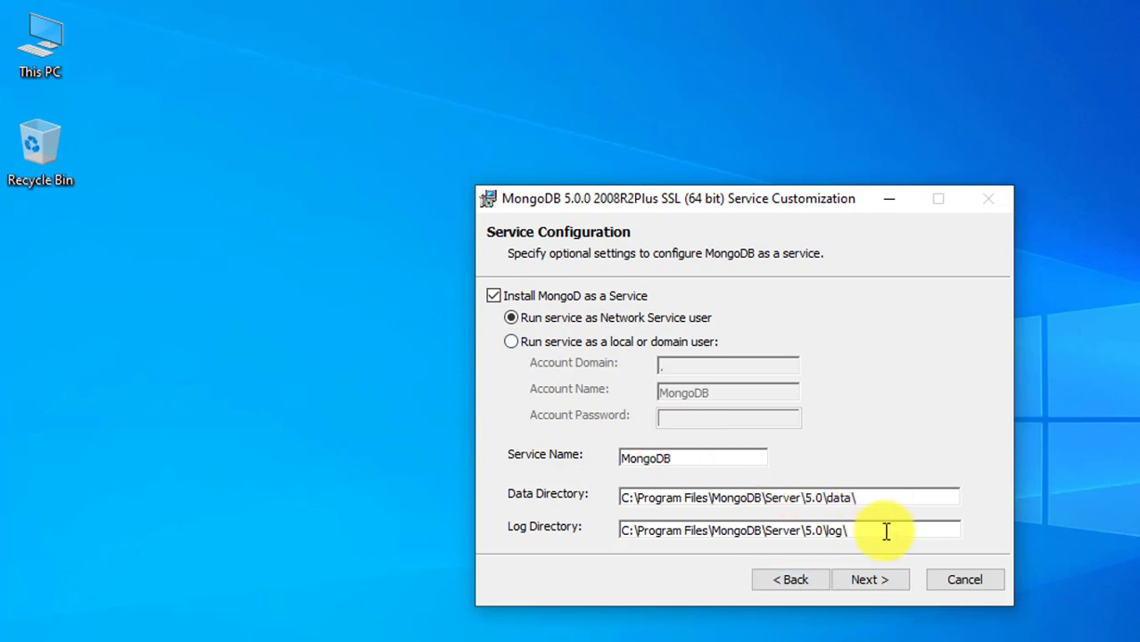
pyautogui.click(885, 526)
pyautogui.click(846, 501)
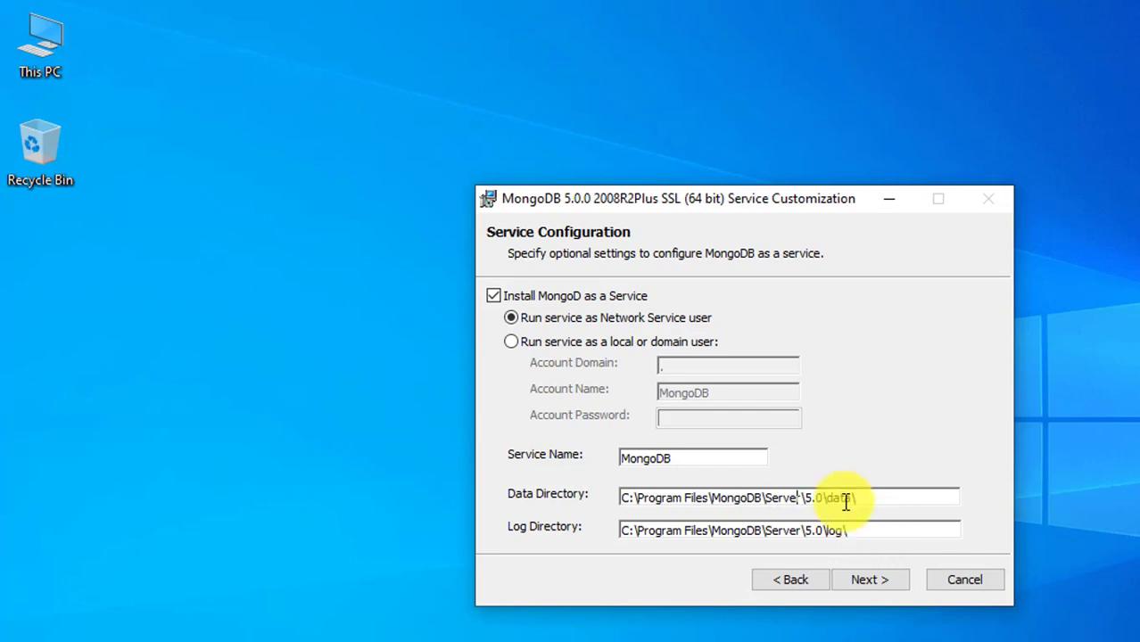
pyautogui.click(866, 587)
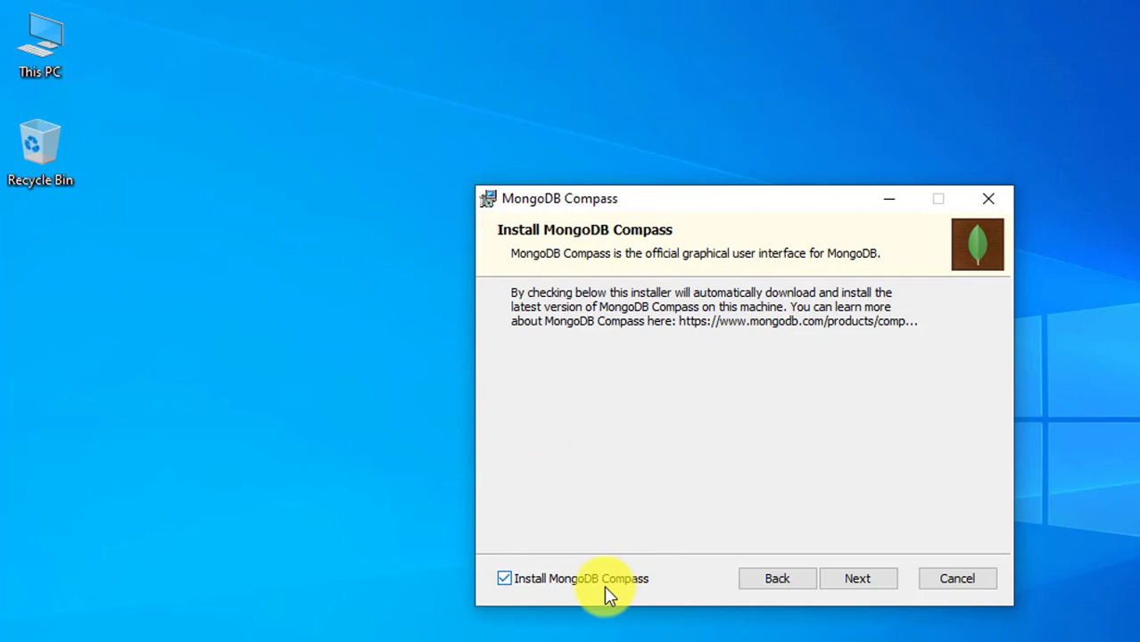
# - Install MongoDB 5.0.0 together with MongoDB Compass and finish the setup wizard
pyautogui.click(859, 579)
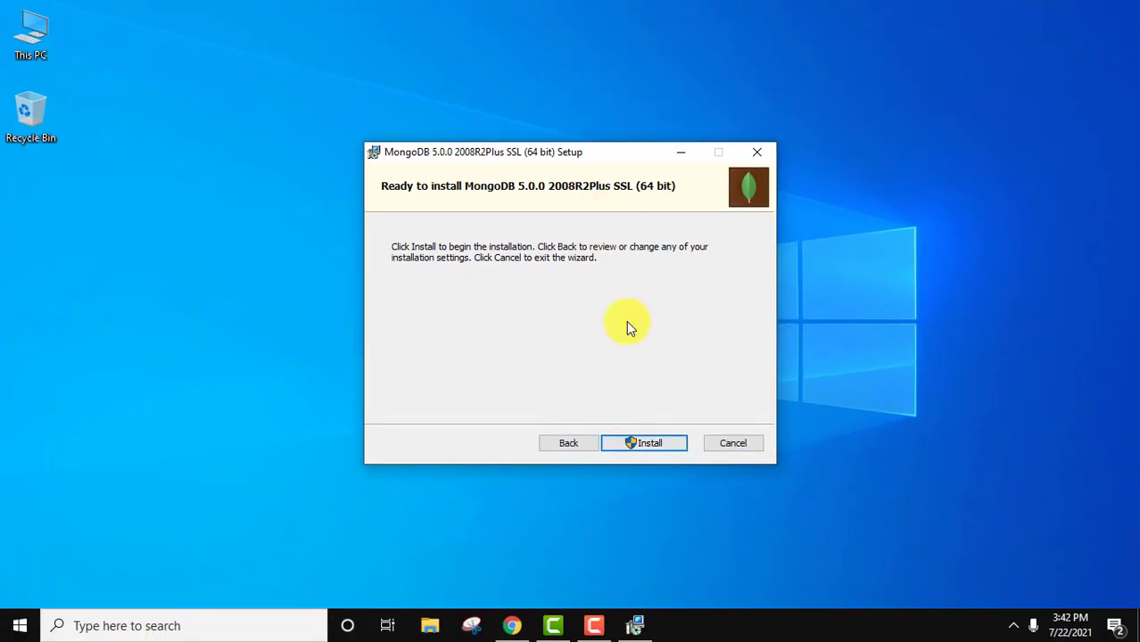
pyautogui.click(652, 442)
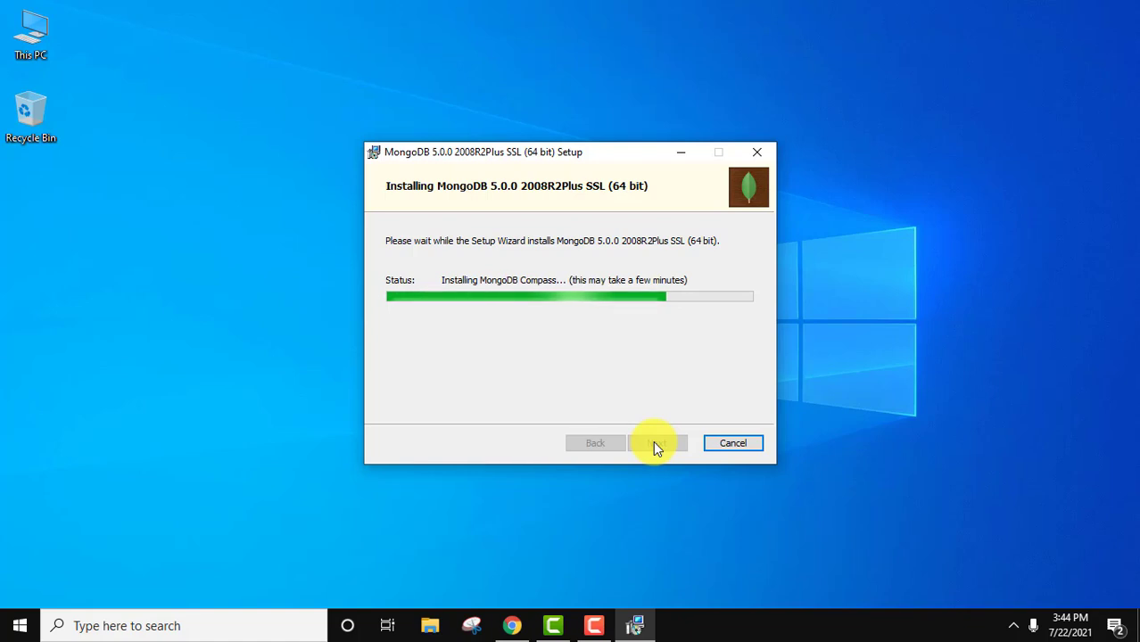
pyautogui.click(429, 630)
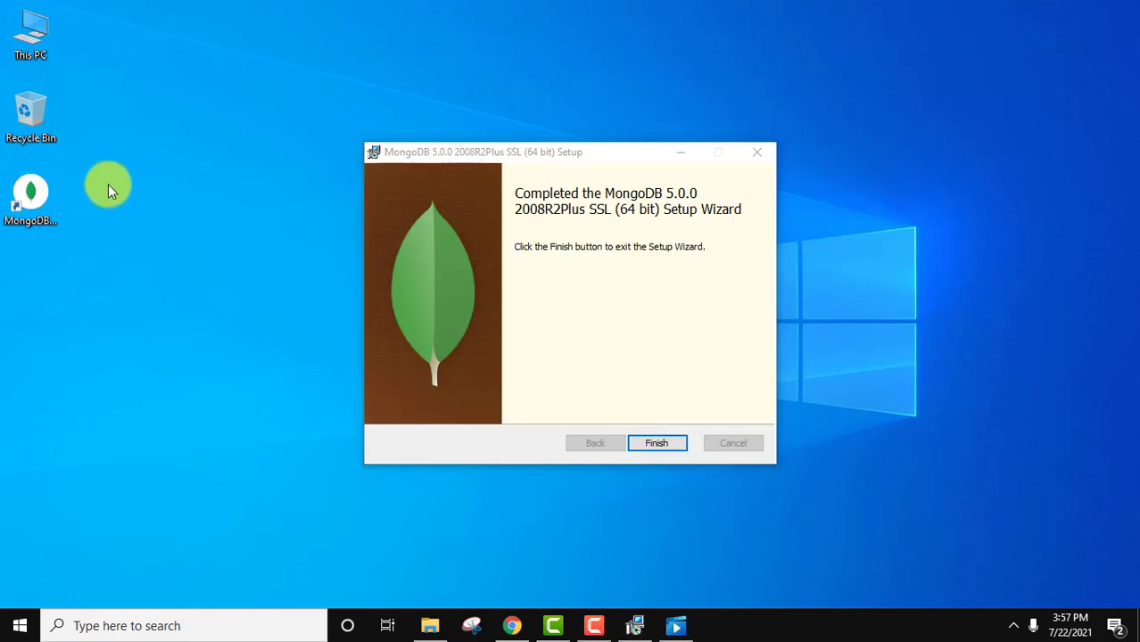
pyautogui.click(26, 213)
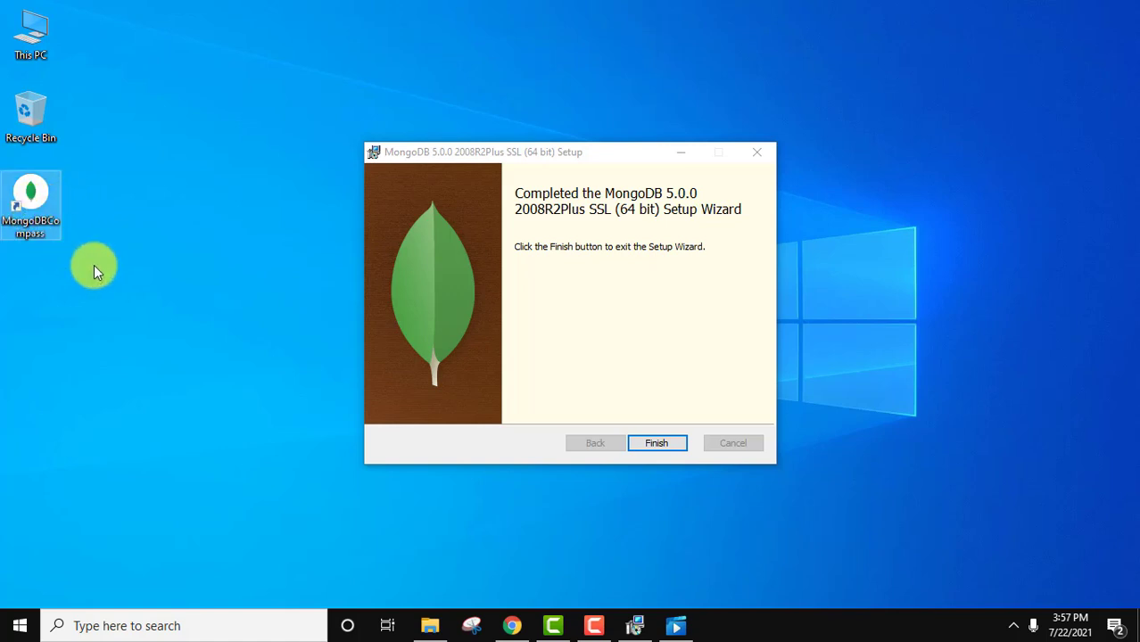
pyautogui.click(662, 451)
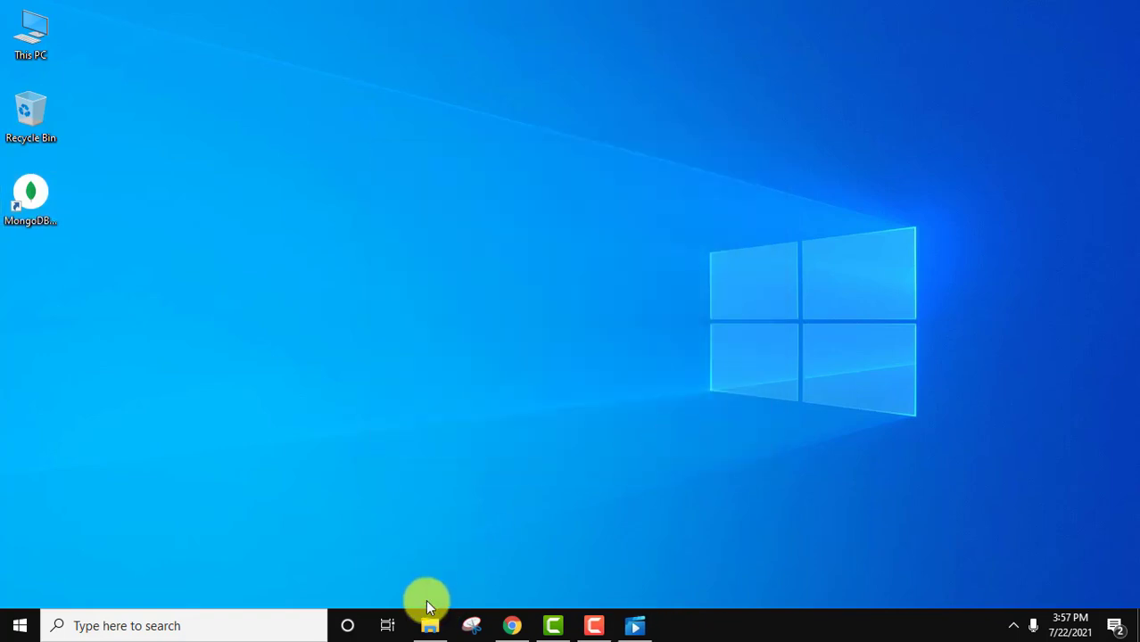
# - Switch to File Explorer and open the Program Files folder on the C: drive
pyautogui.click(428, 622)
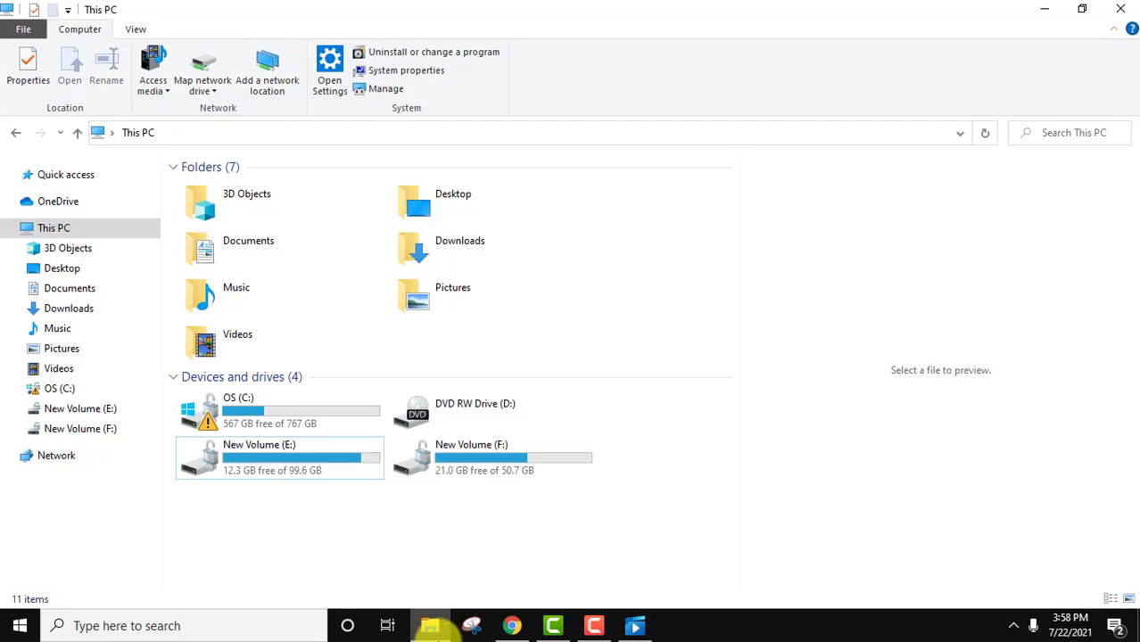
pyautogui.doubleClick(279, 417)
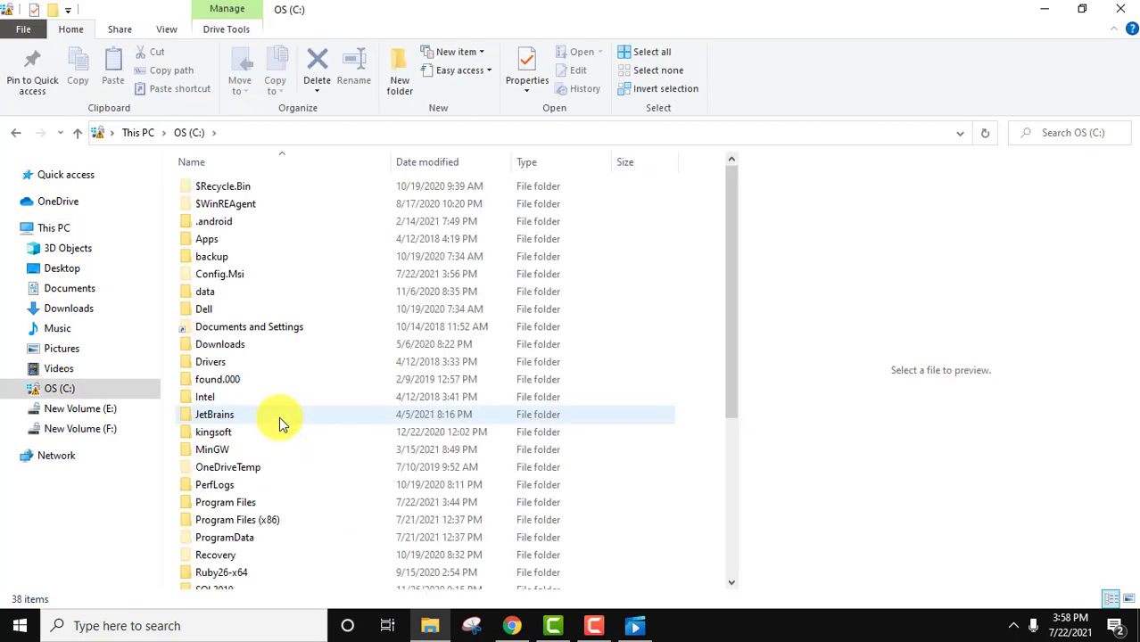
pyautogui.click(250, 504)
pyautogui.doubleClick(249, 503)
# - Find the MongoDB folder in Program Files and open its Server\5.0 subfolder
pyautogui.press('m')
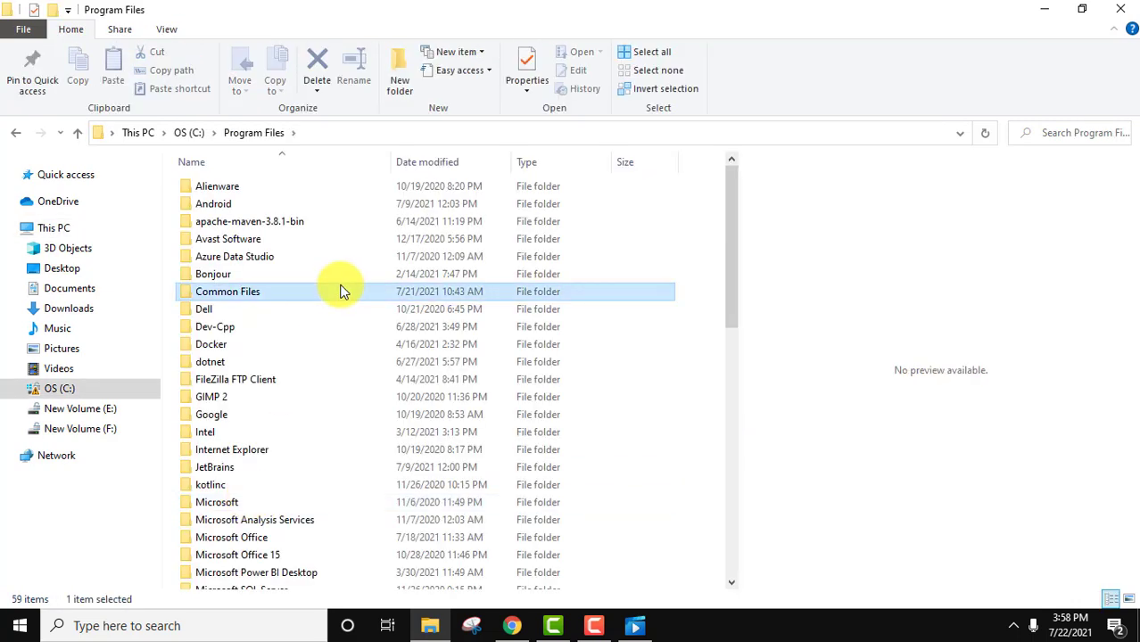
pyautogui.press('Down')
pyautogui.press('Down')
pyautogui.press('Down')
pyautogui.press('Down')
pyautogui.press('Down')
pyautogui.press('Down')
pyautogui.press('Down')
pyautogui.press('Down')
pyautogui.press('Down')
pyautogui.press('Down')
pyautogui.press('Down')
pyautogui.press('Down')
pyautogui.press('Down')
pyautogui.press('Down')
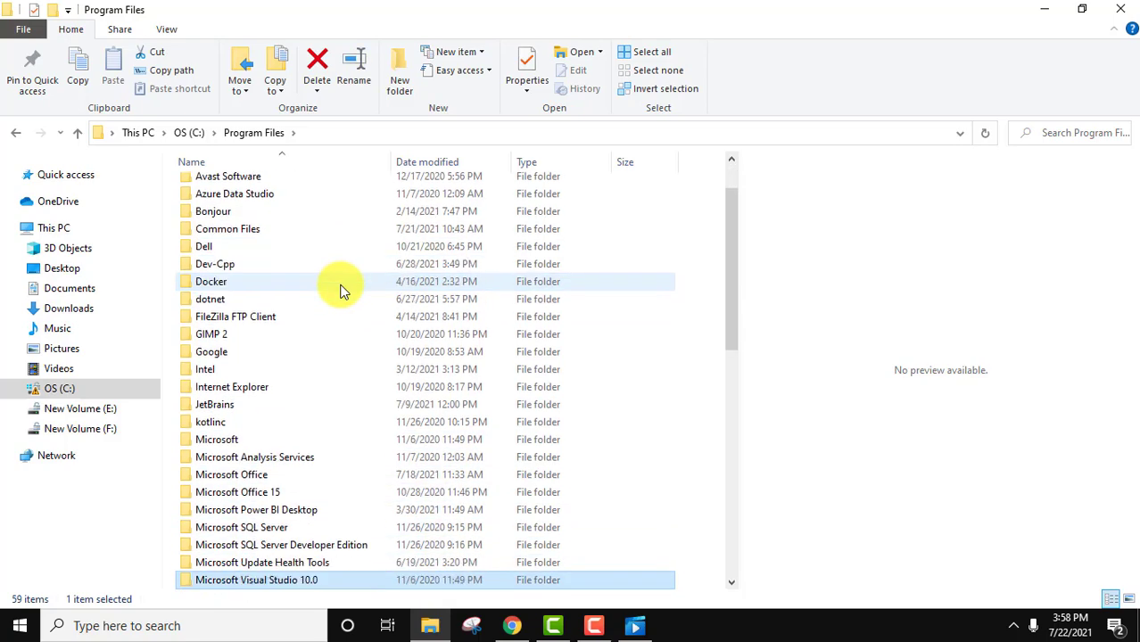
pyautogui.press('Up')
pyautogui.press('Up')
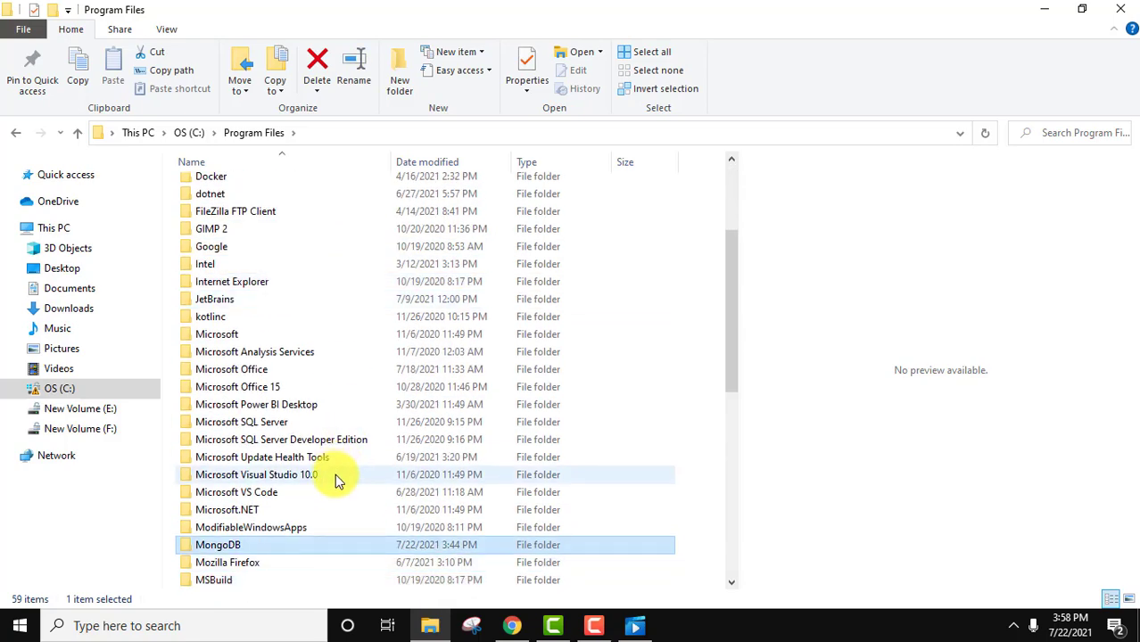
pyautogui.doubleClick(283, 542)
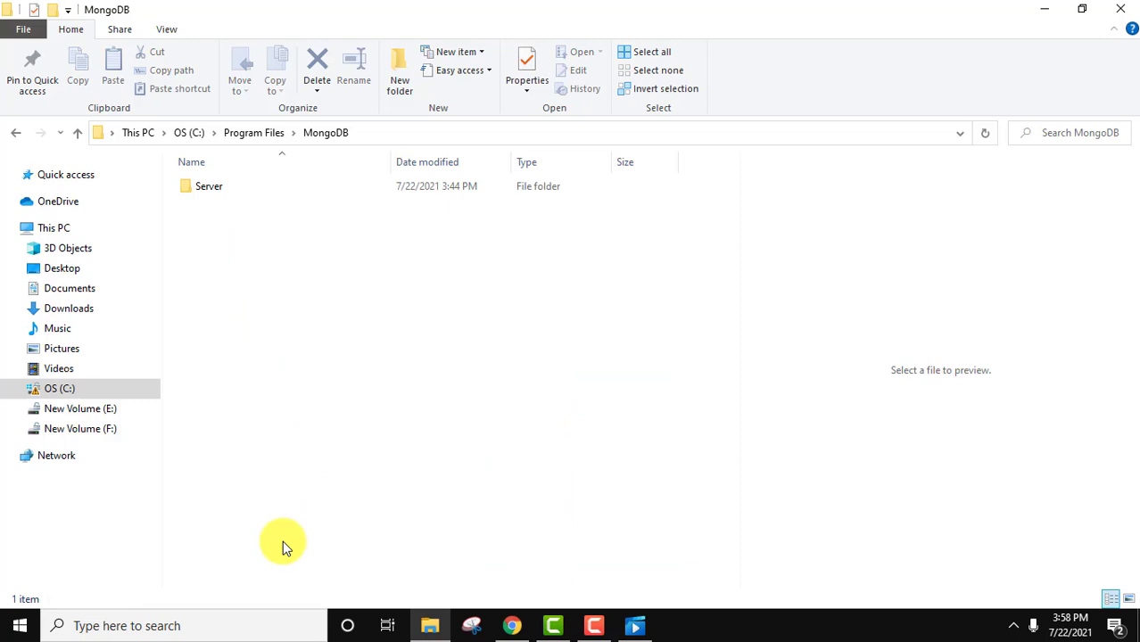
pyautogui.doubleClick(262, 188)
pyautogui.doubleClick(262, 188)
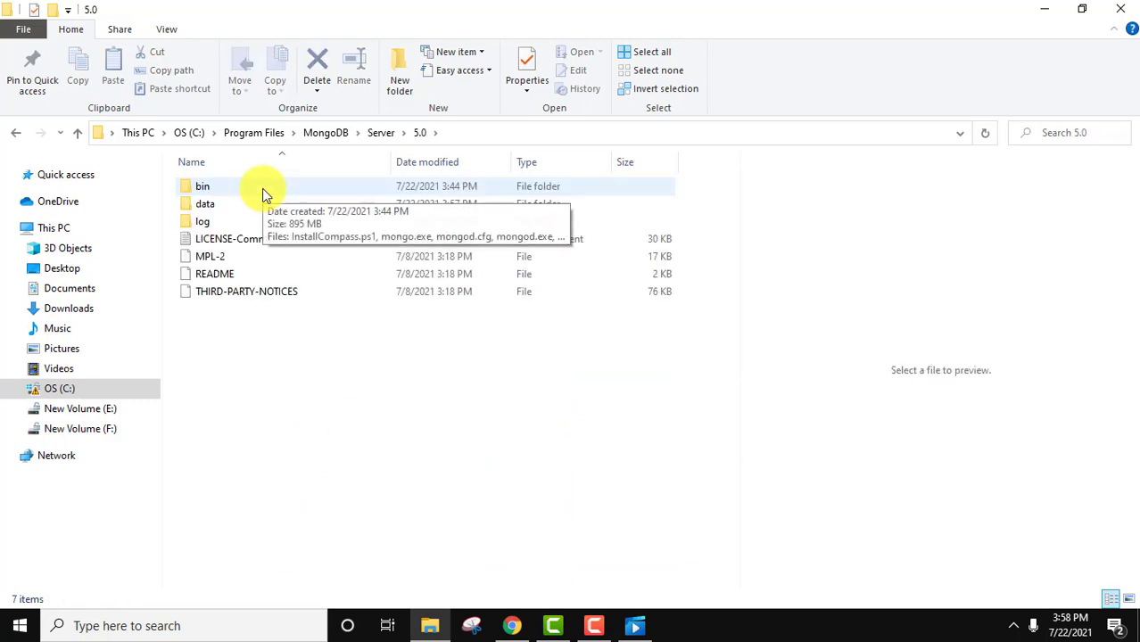
# - Open the bin folder inside MongoDB\Server\5.0 and copy its full path
pyautogui.click(229, 203)
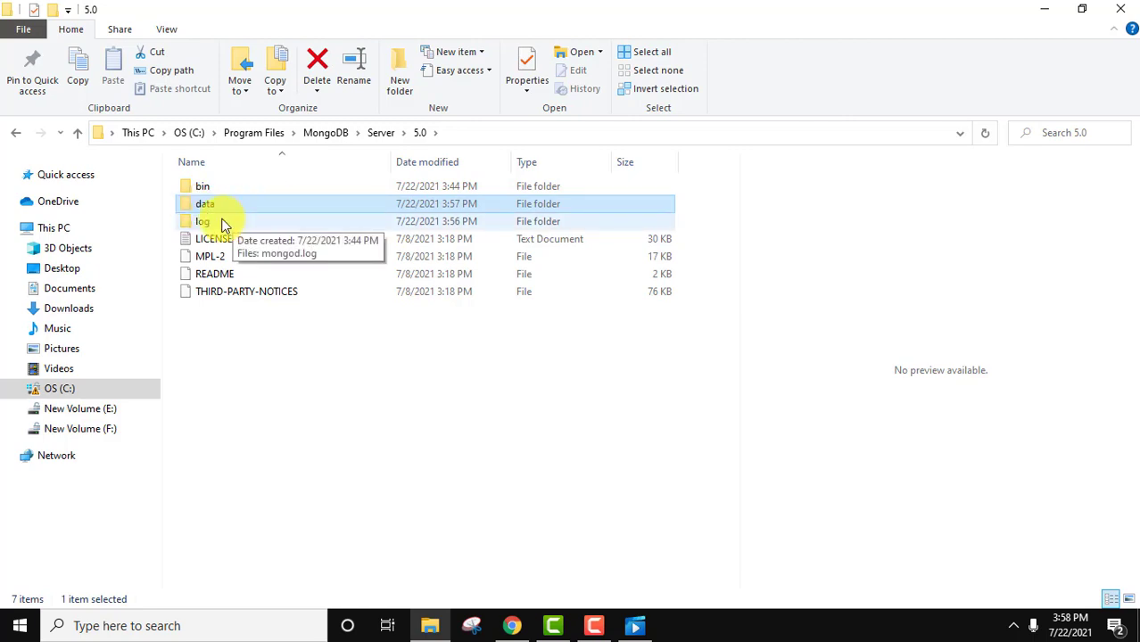
pyautogui.doubleClick(282, 190)
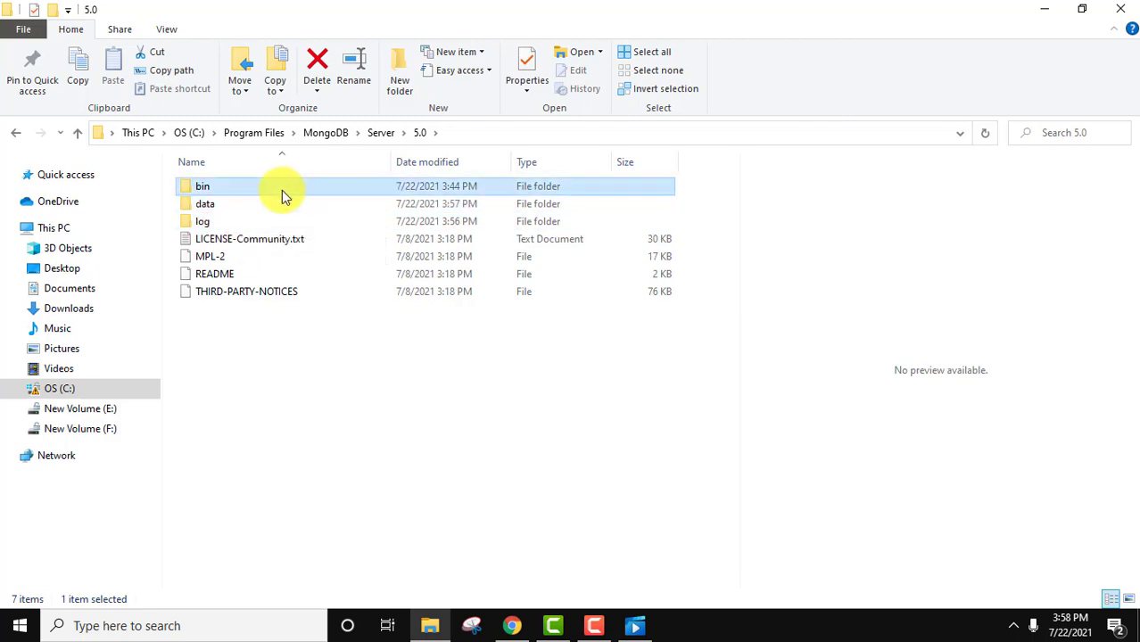
pyautogui.click(471, 133)
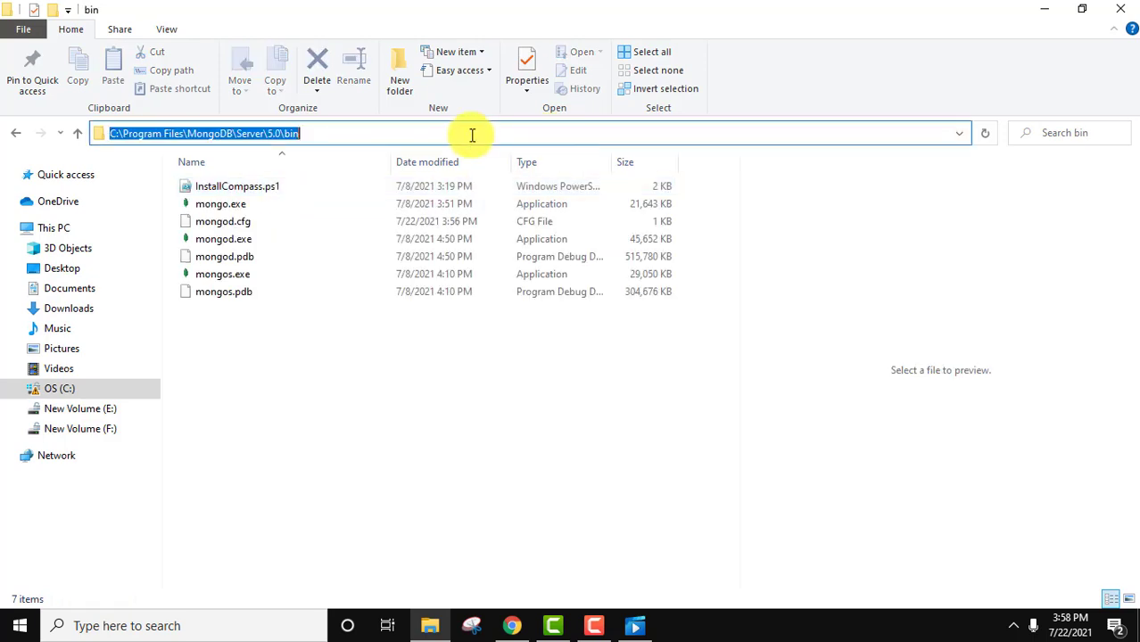
pyautogui.rightClick(205, 134)
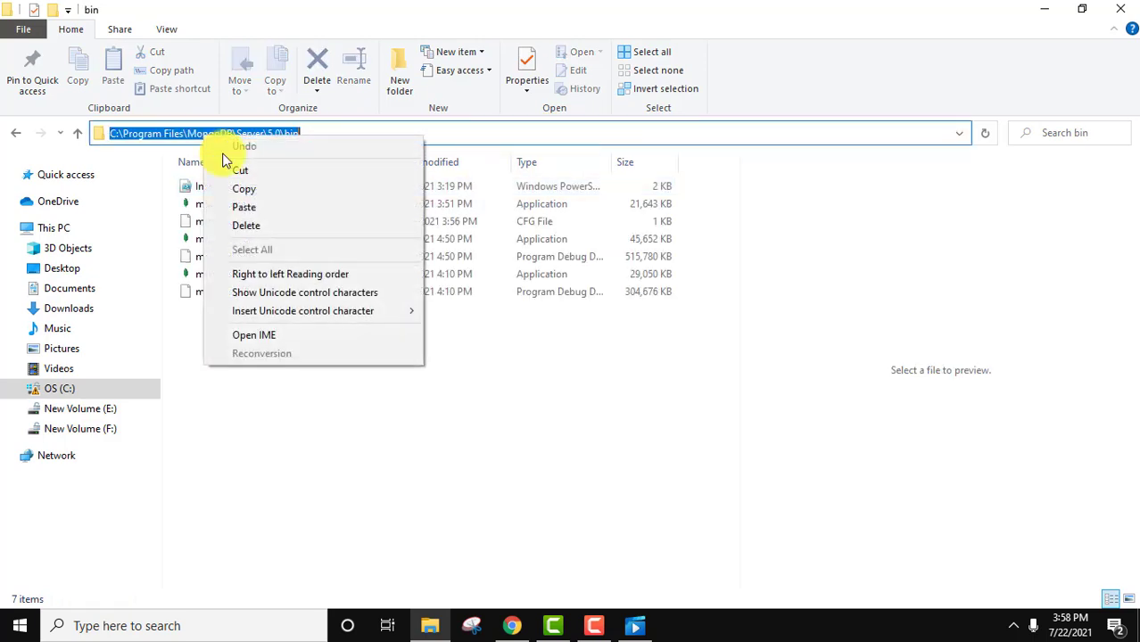
pyautogui.click(277, 193)
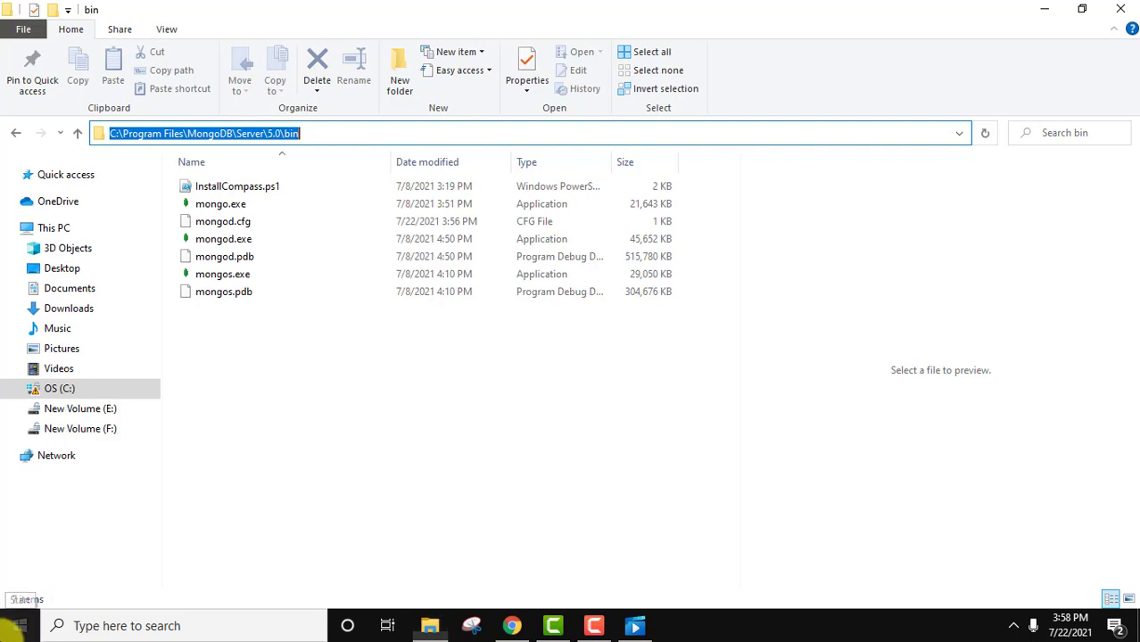
# - Search Windows for "environment vari", open the system environment variables settings and bring up the Environment Variables dialog
pyautogui.click(18, 625)
pyautogui.write('enviro')
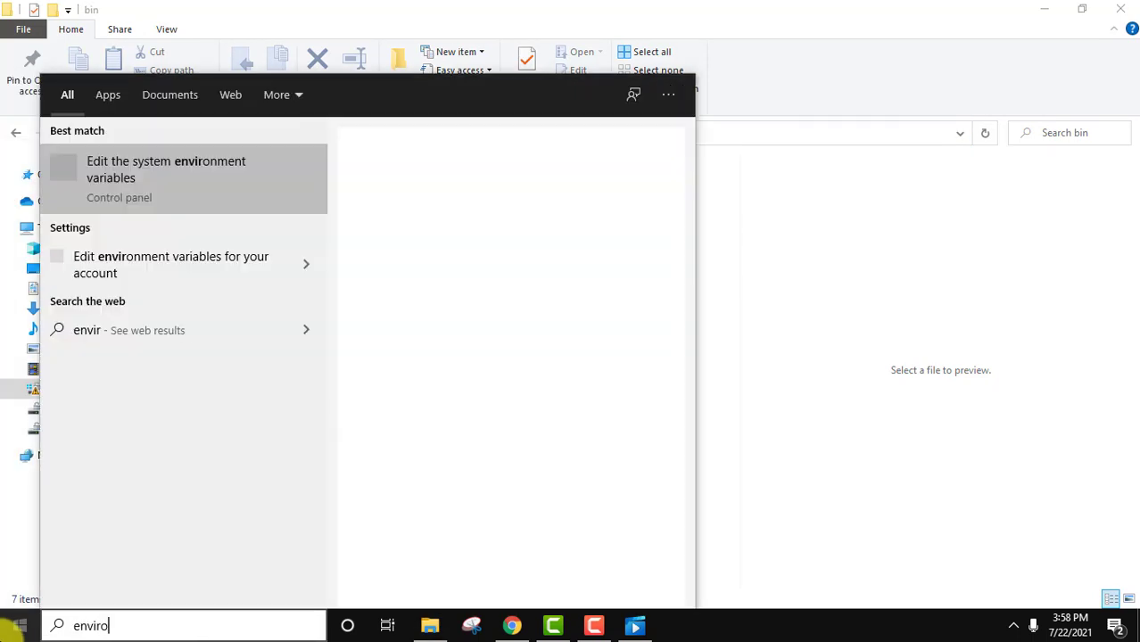
pyautogui.write('nment vari')
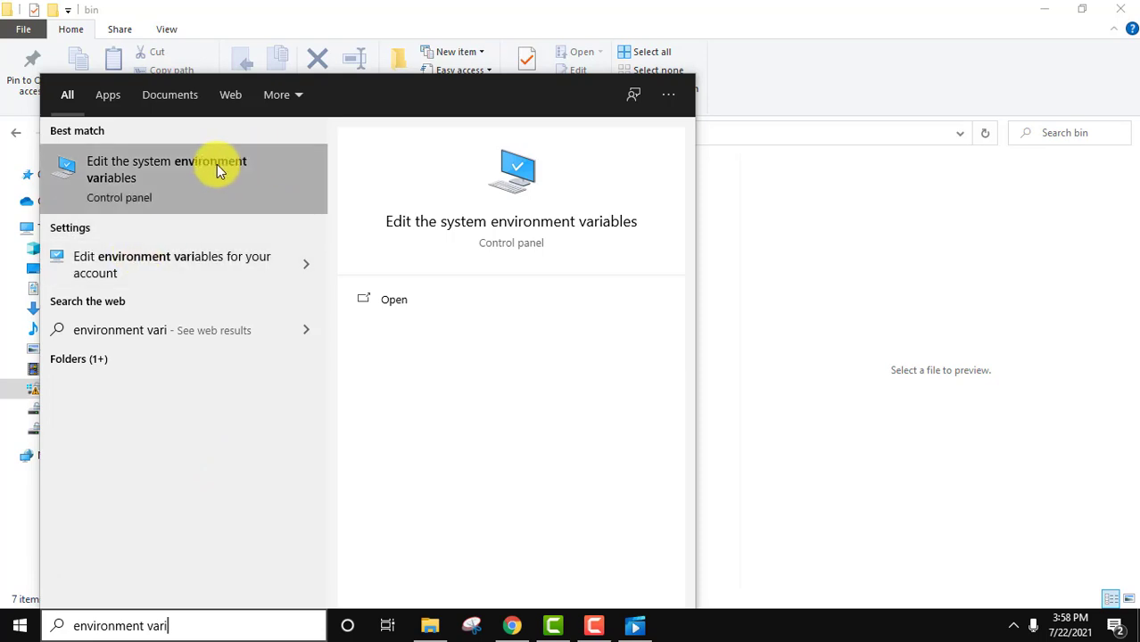
pyautogui.click(397, 302)
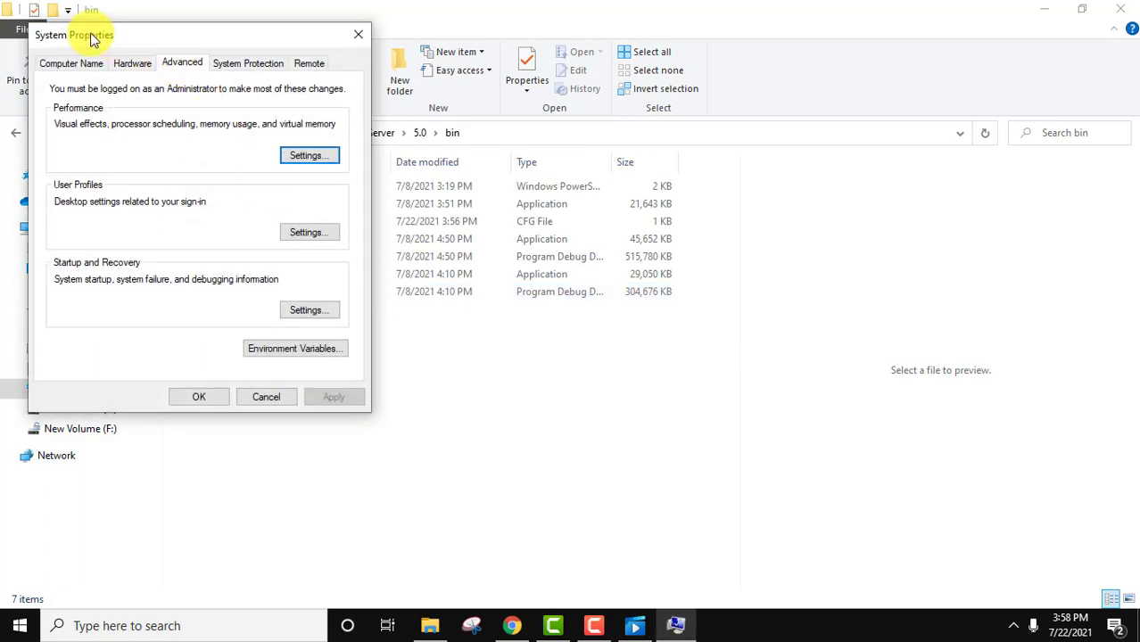
pyautogui.click(285, 350)
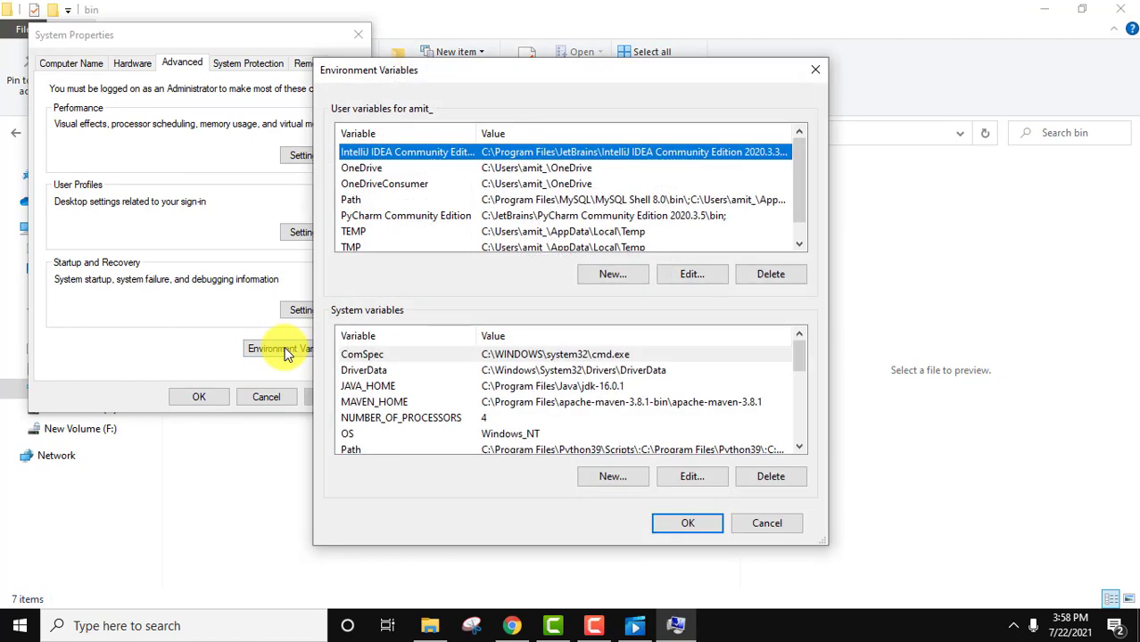
# - Add C:\Program Files\MongoDB\Server\5.0\bin as a new entry in the system Path variable
pyautogui.click(629, 403)
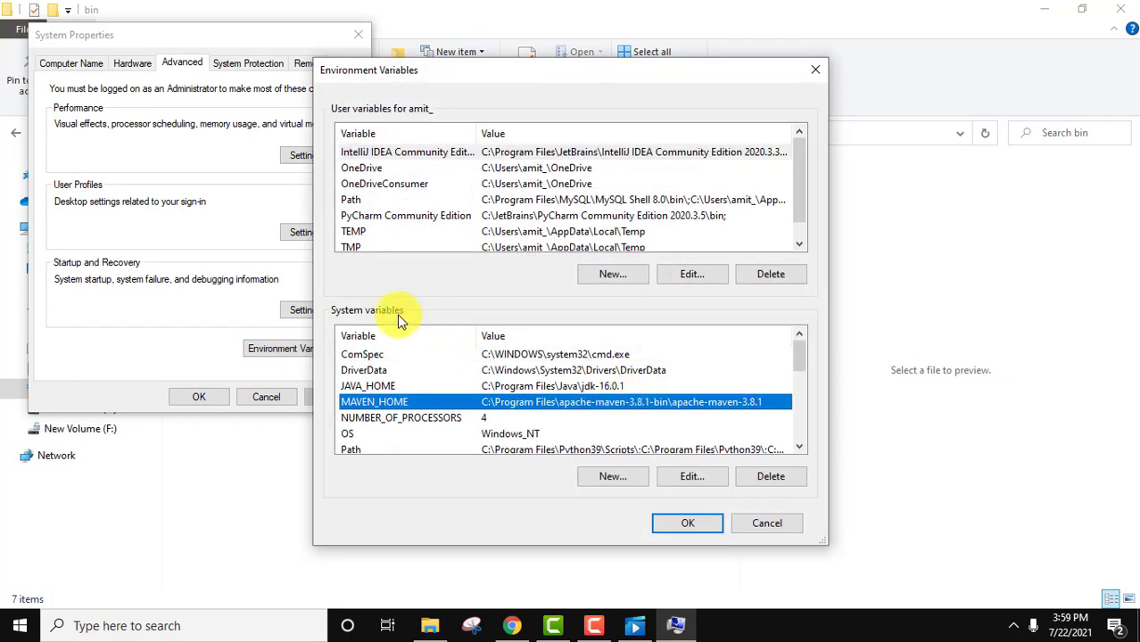
pyautogui.click(800, 447)
pyautogui.click(799, 448)
pyautogui.click(800, 448)
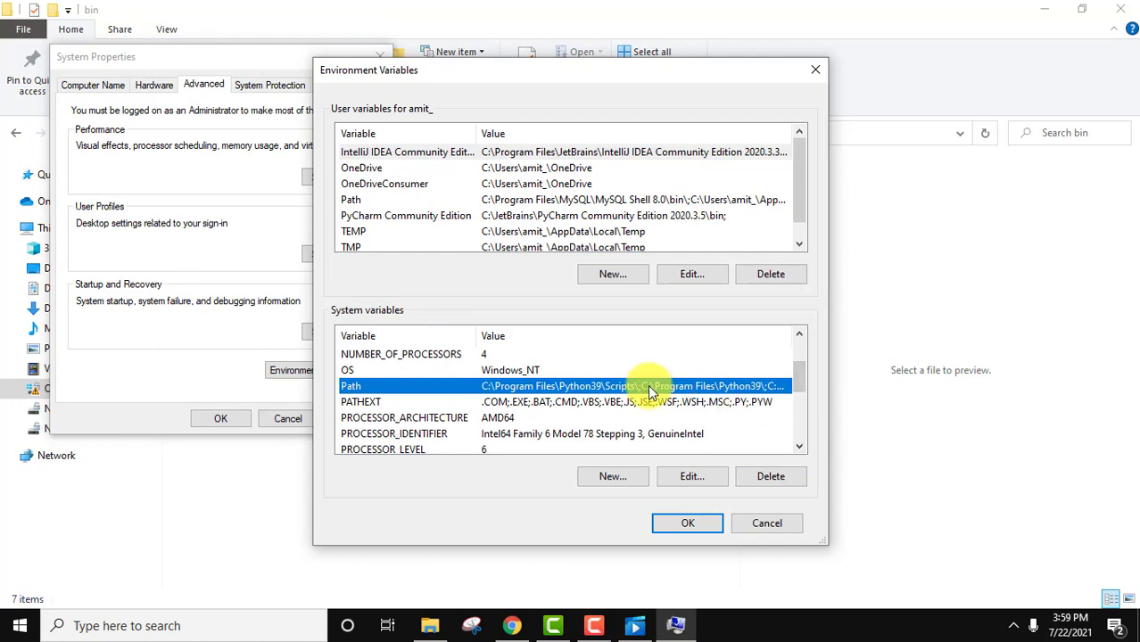
pyautogui.doubleClick(648, 387)
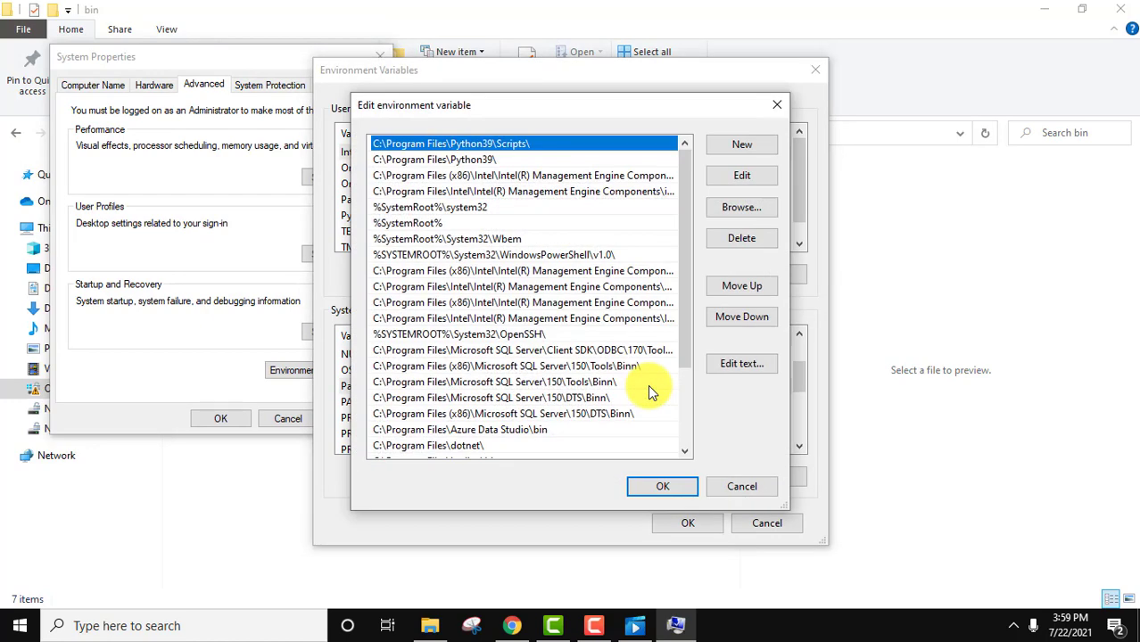
pyautogui.click(731, 145)
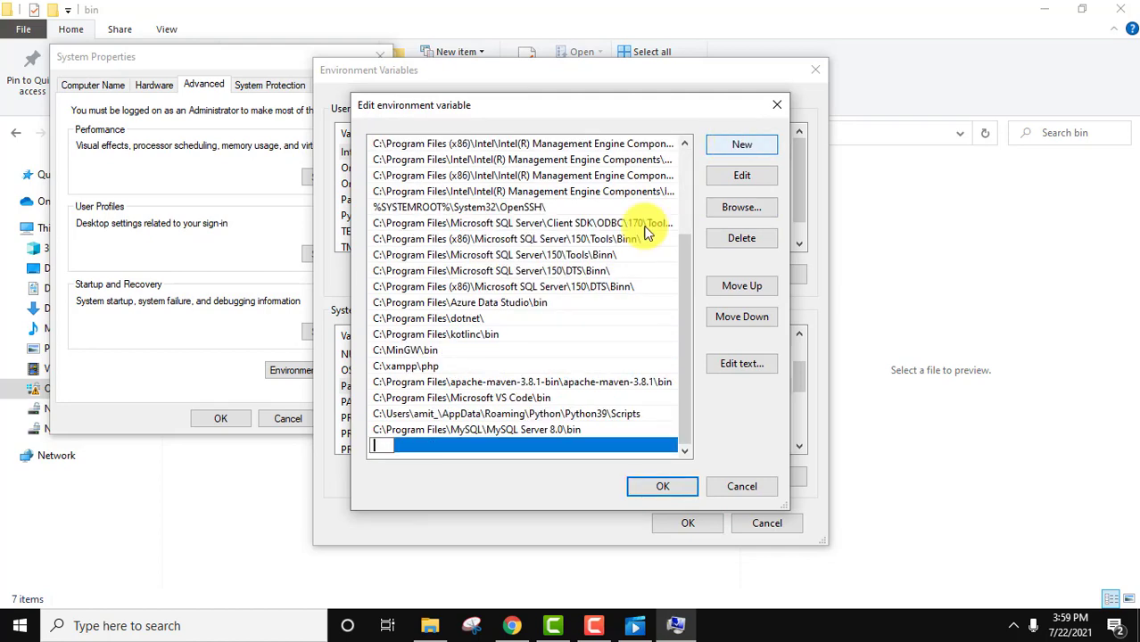
pyautogui.rightClick(380, 445)
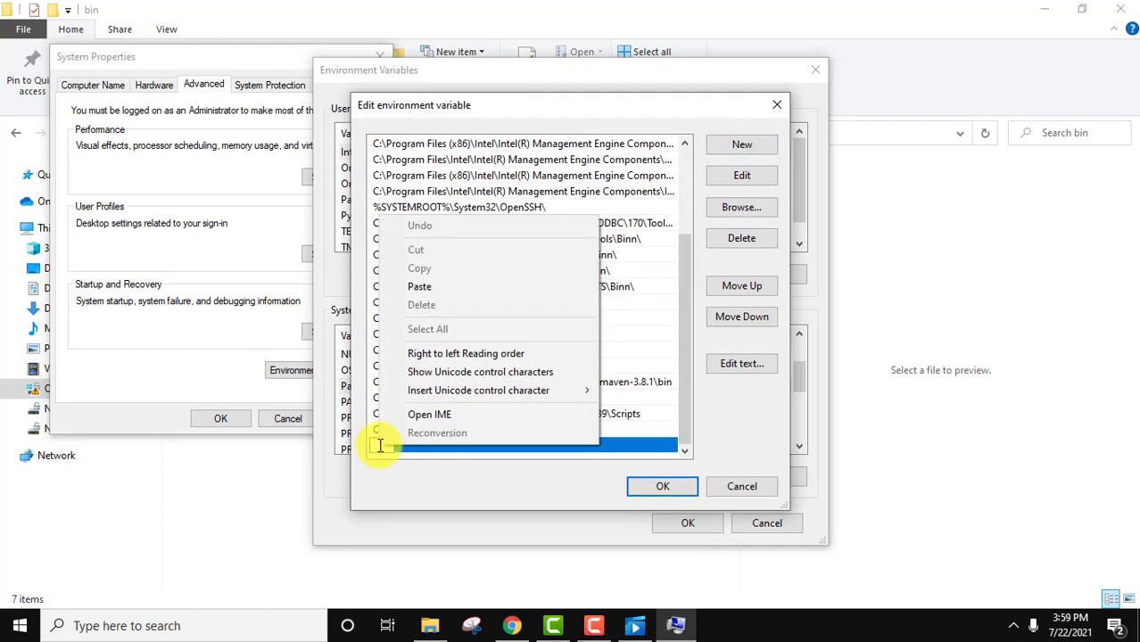
pyautogui.click(448, 286)
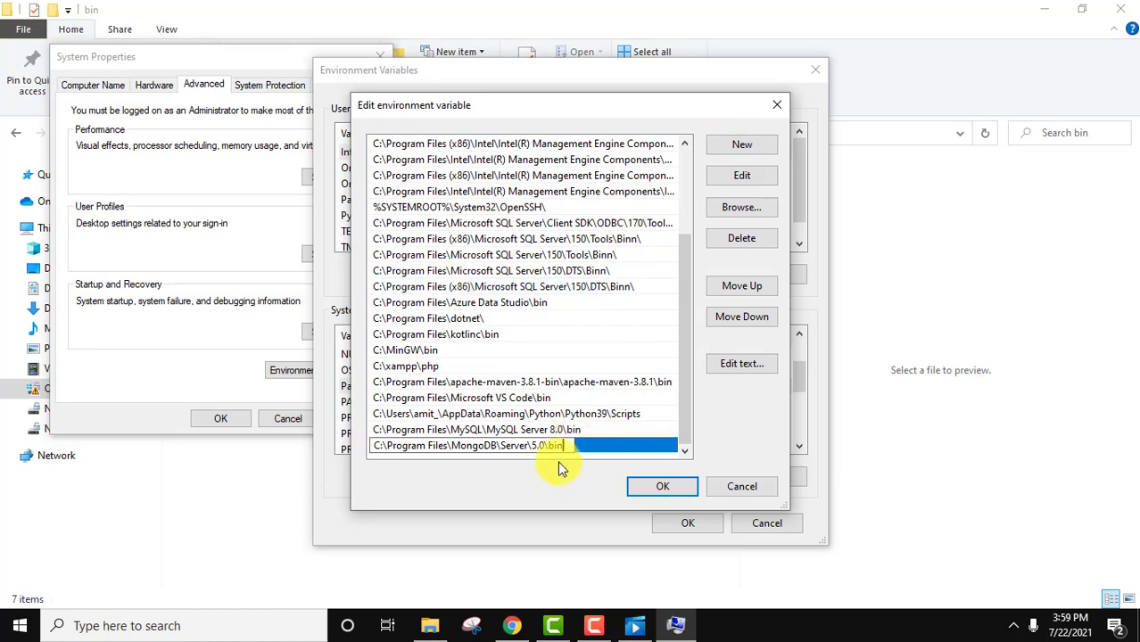
# - Minimize the File Explorer window, then save the Path change and confirm all open system settings dialogs
pyautogui.click(430, 625)
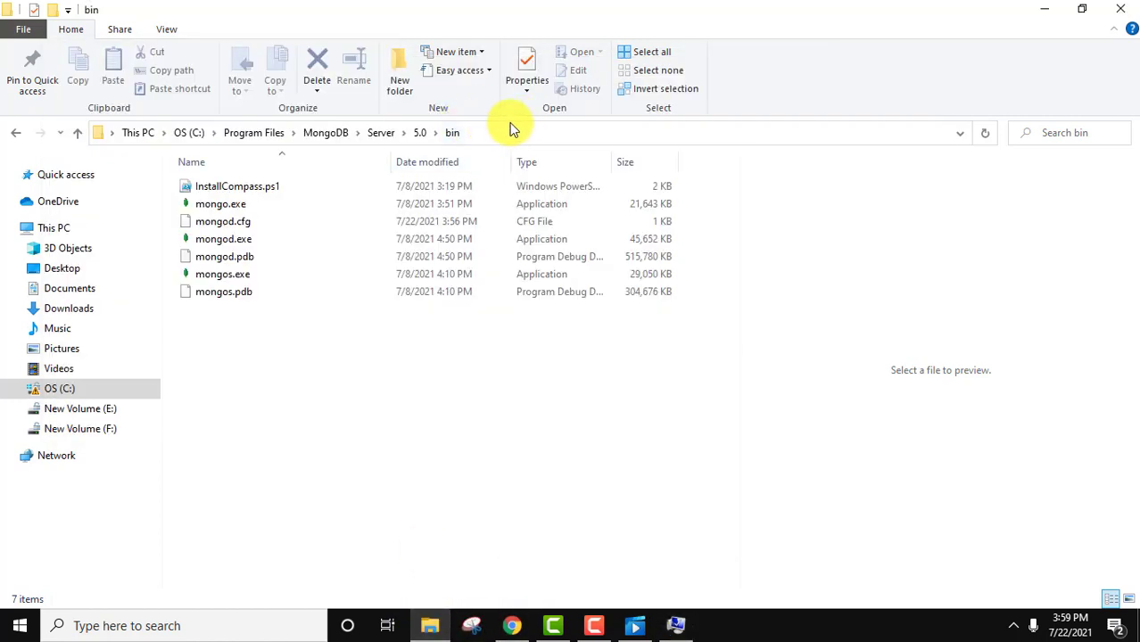
pyautogui.click(510, 129)
pyautogui.click(1056, 8)
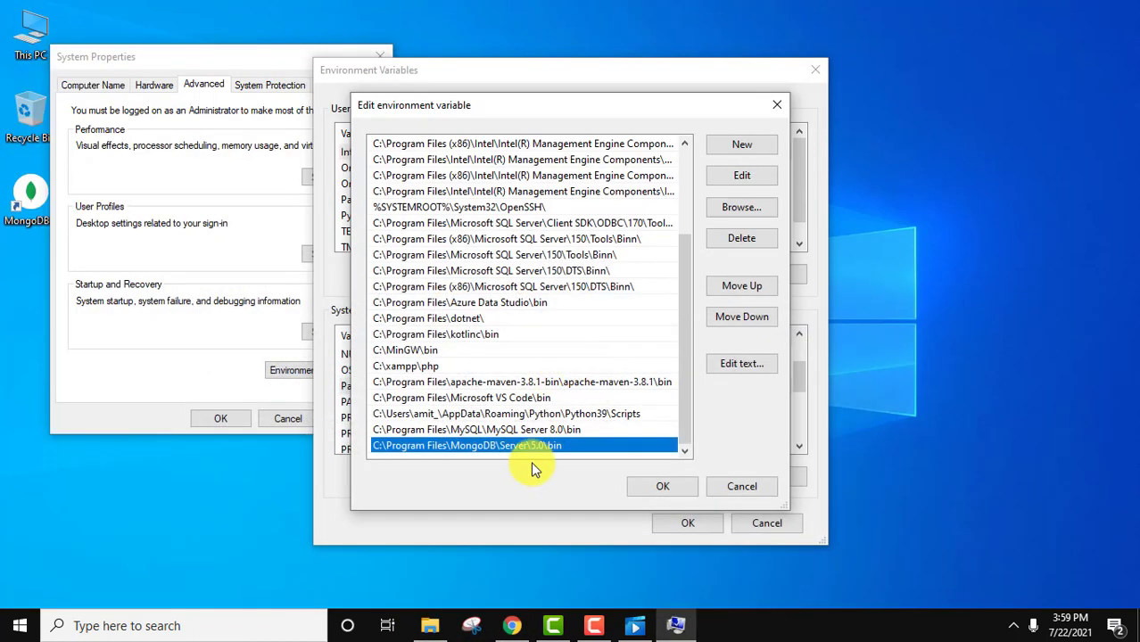
pyautogui.click(661, 483)
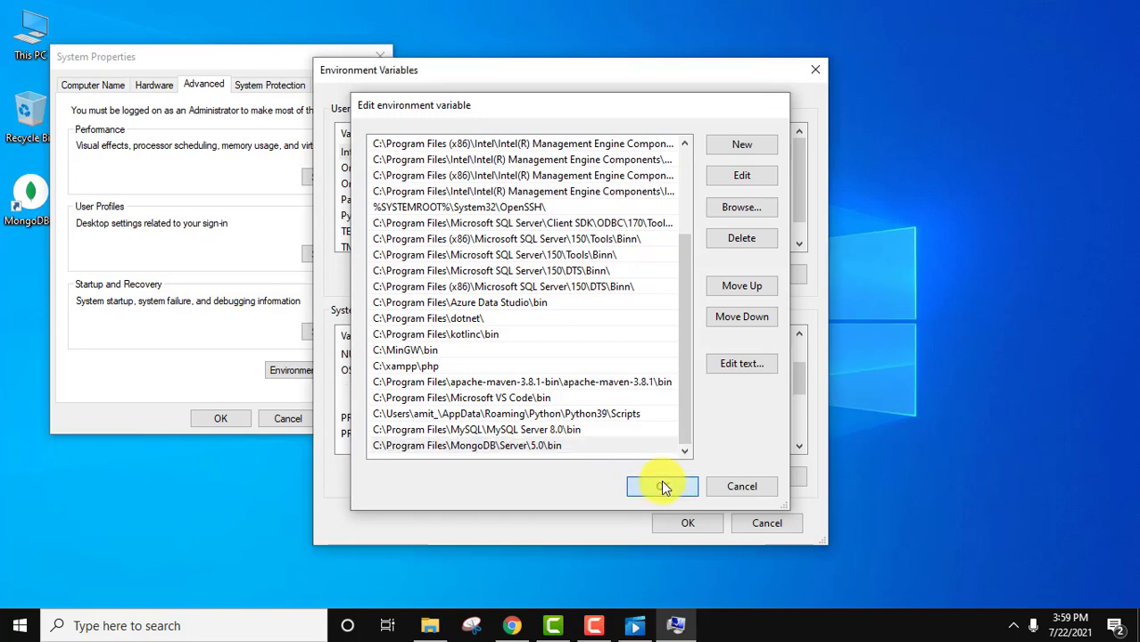
pyautogui.click(655, 523)
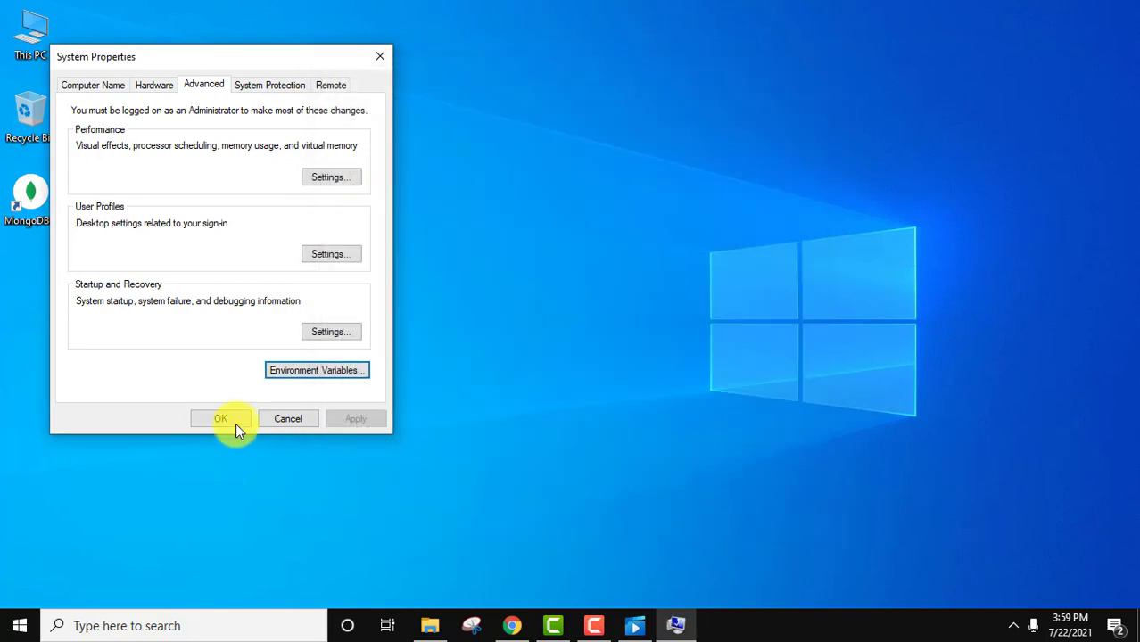
pyautogui.click(235, 421)
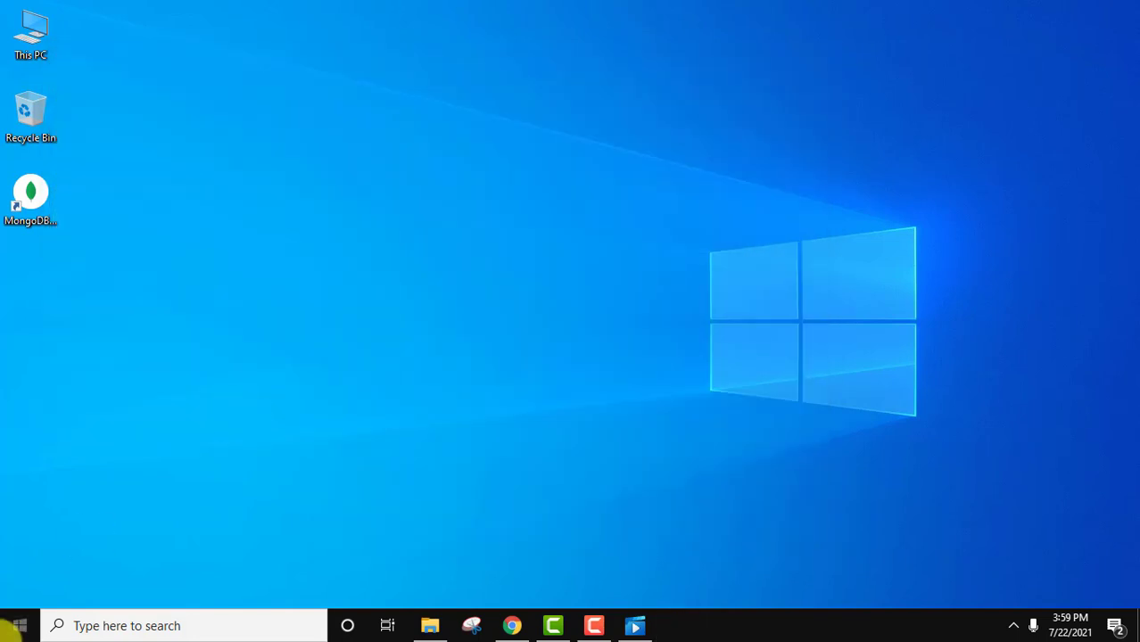
# - Open Command Prompt and run the mongod command
pyautogui.click(19, 625)
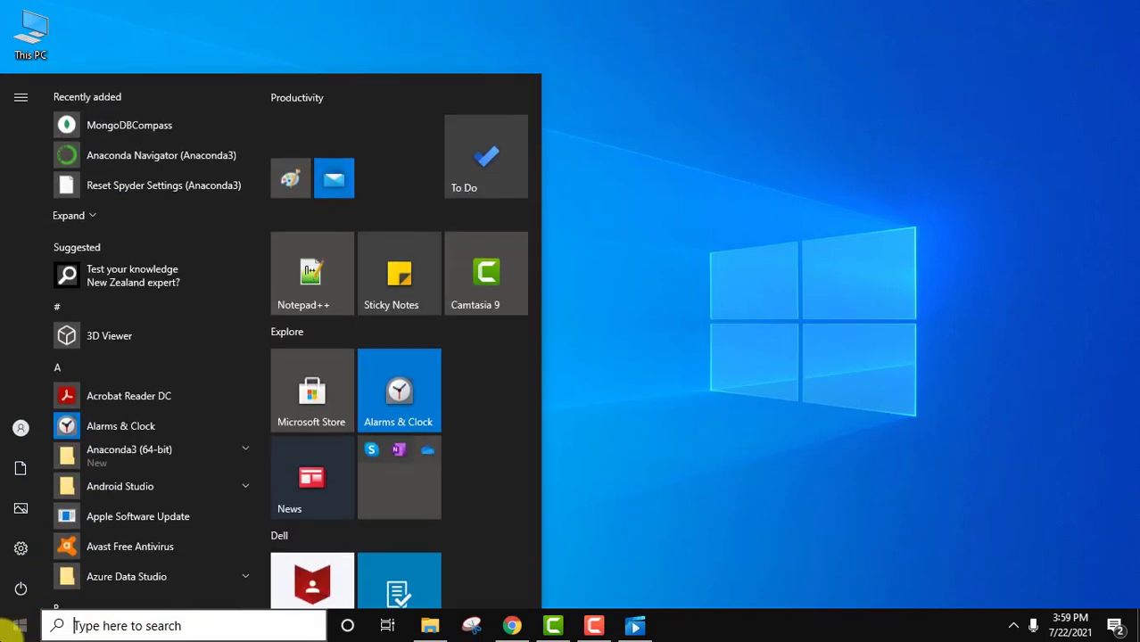
pyautogui.write('cmd')
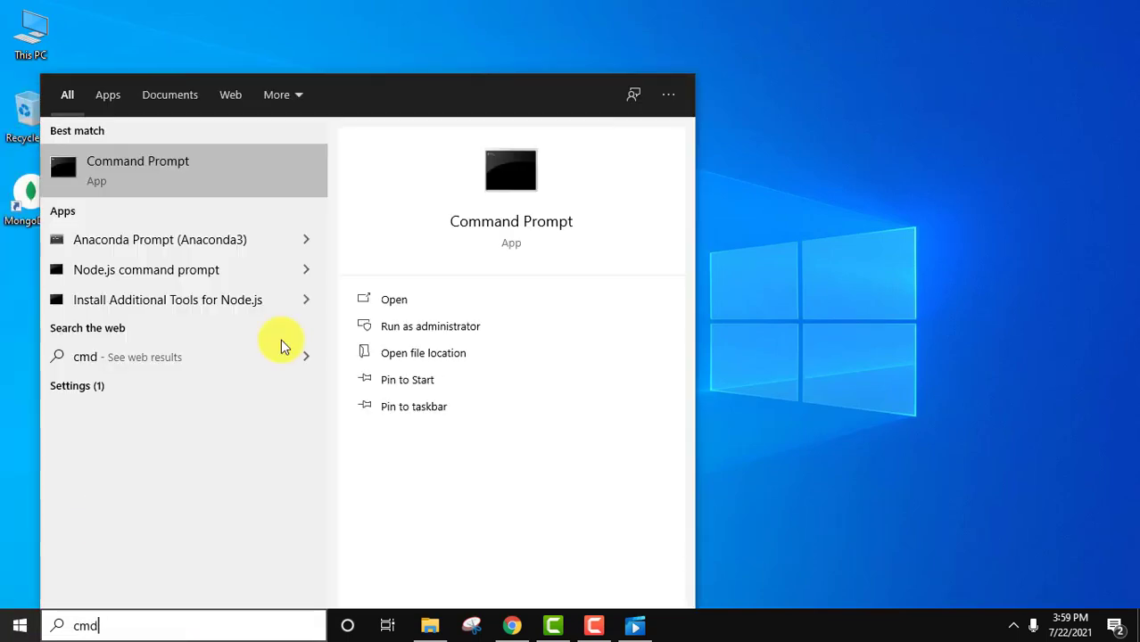
pyautogui.click(401, 306)
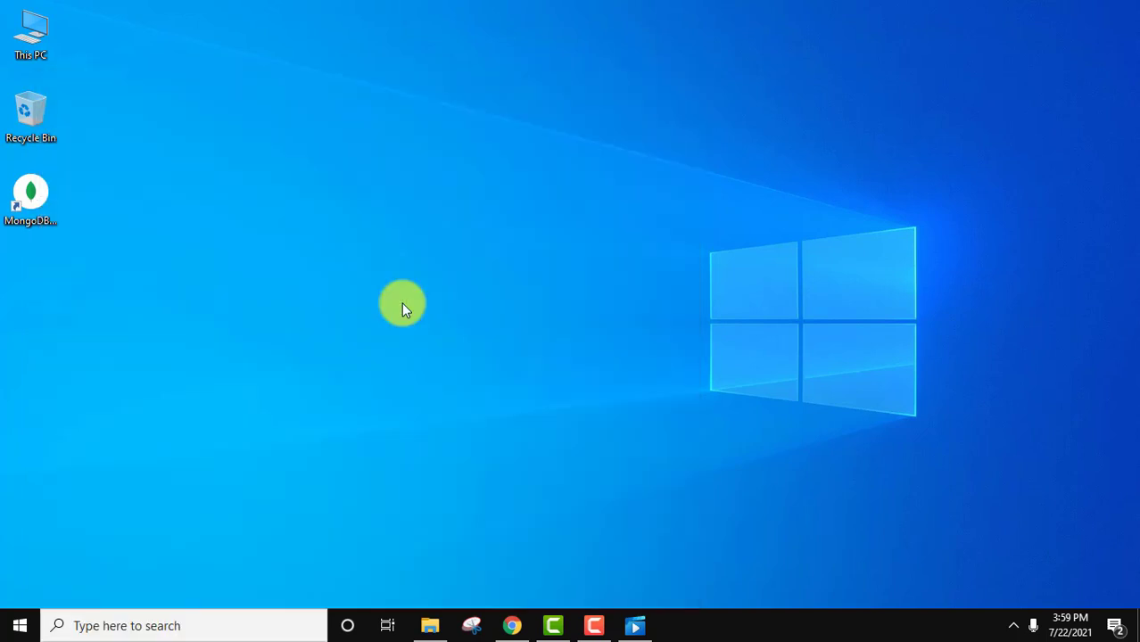
pyautogui.write('m')
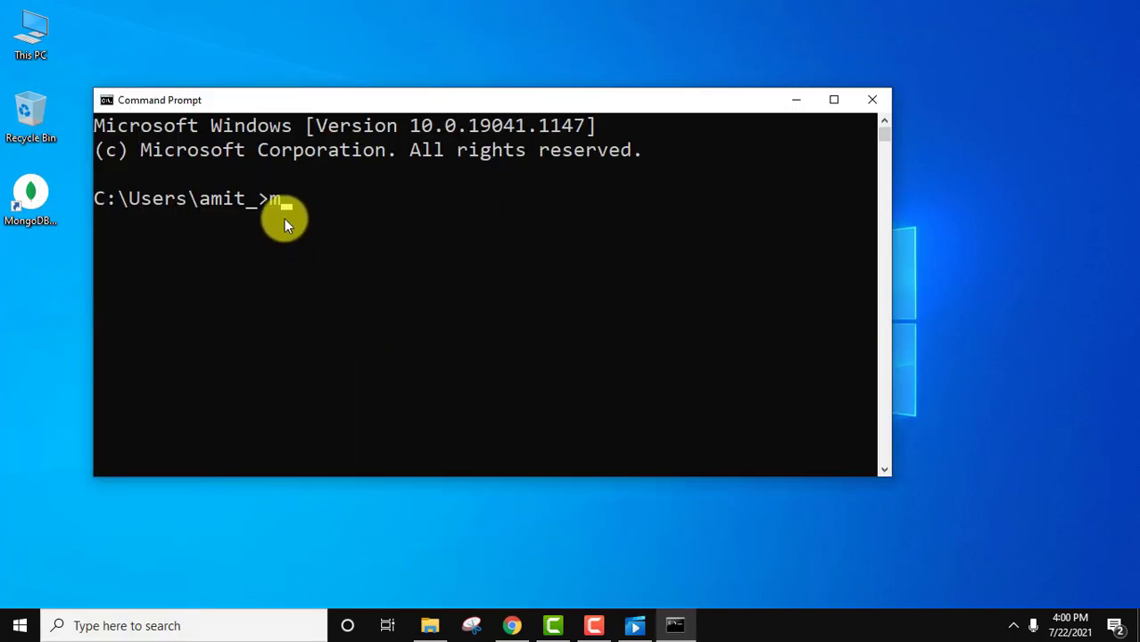
pyautogui.write('ongod')
pyautogui.press('Return')
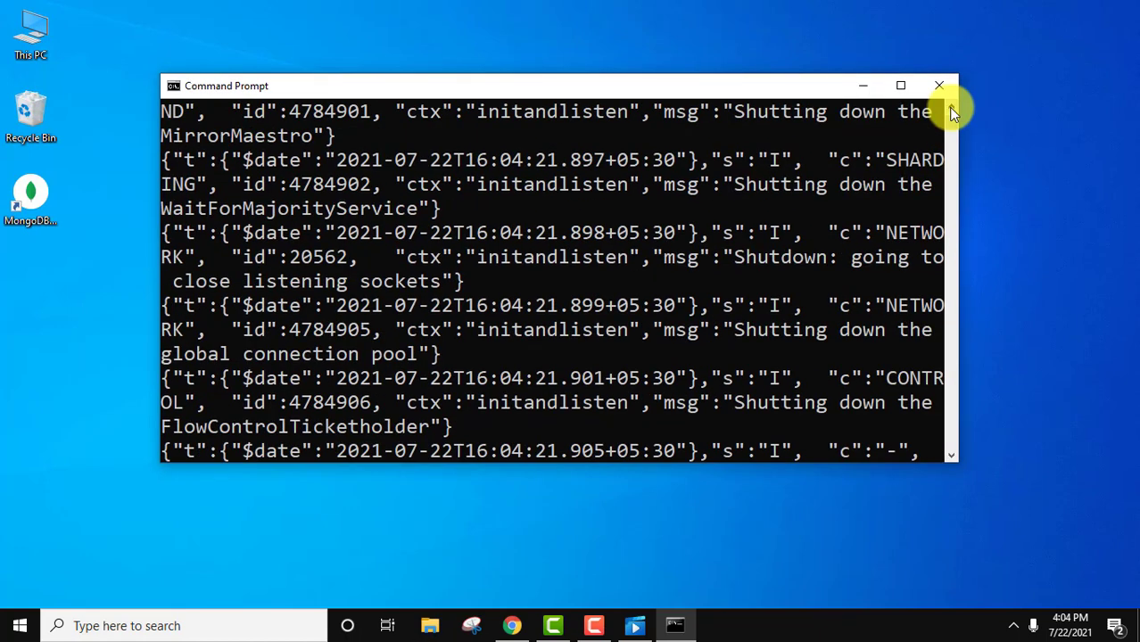
# - Examine the mongod output for the startup error and select the data directory path in its message
pyautogui.scroll(2, 951, 109)
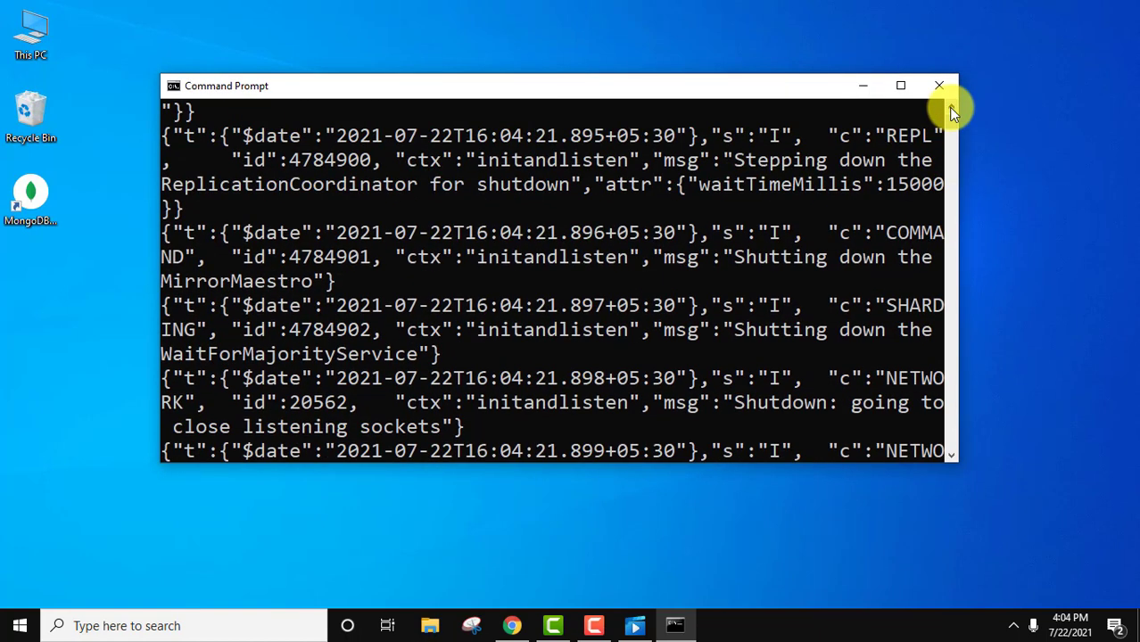
pyautogui.scroll(2, 950, 109)
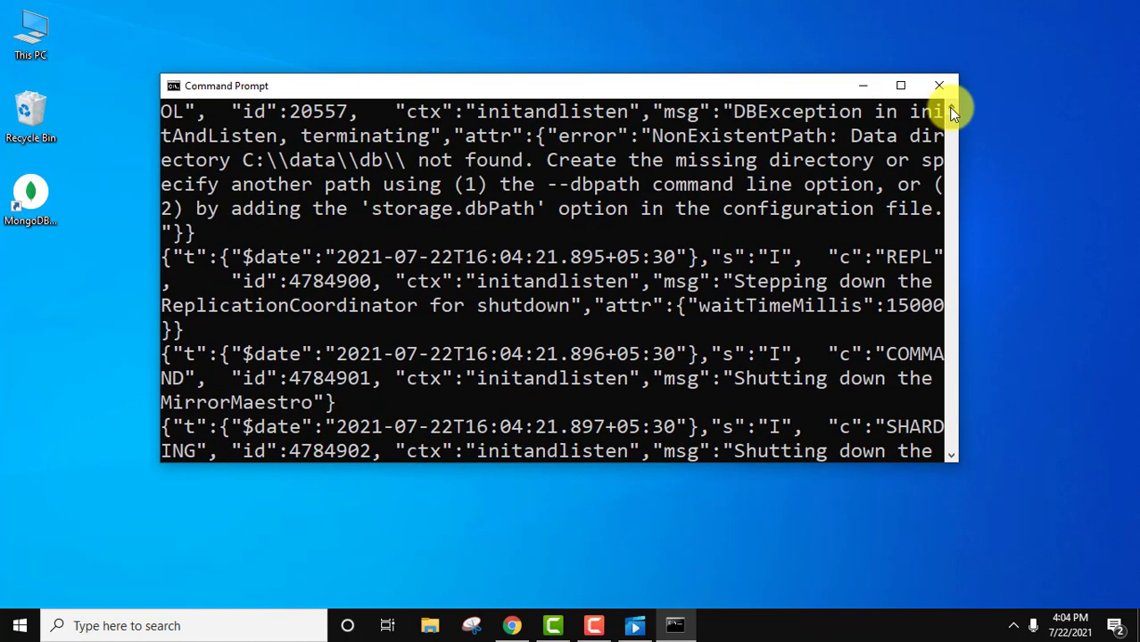
pyautogui.scroll(1, 951, 109)
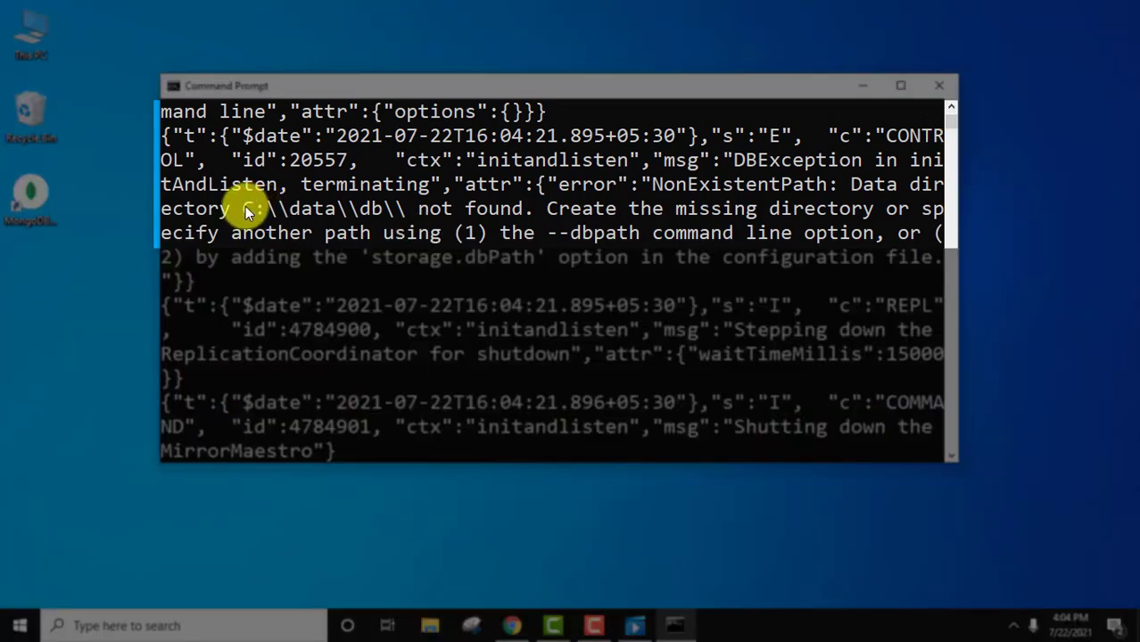
pyautogui.moveTo(243, 208); pyautogui.dragTo(465, 220)
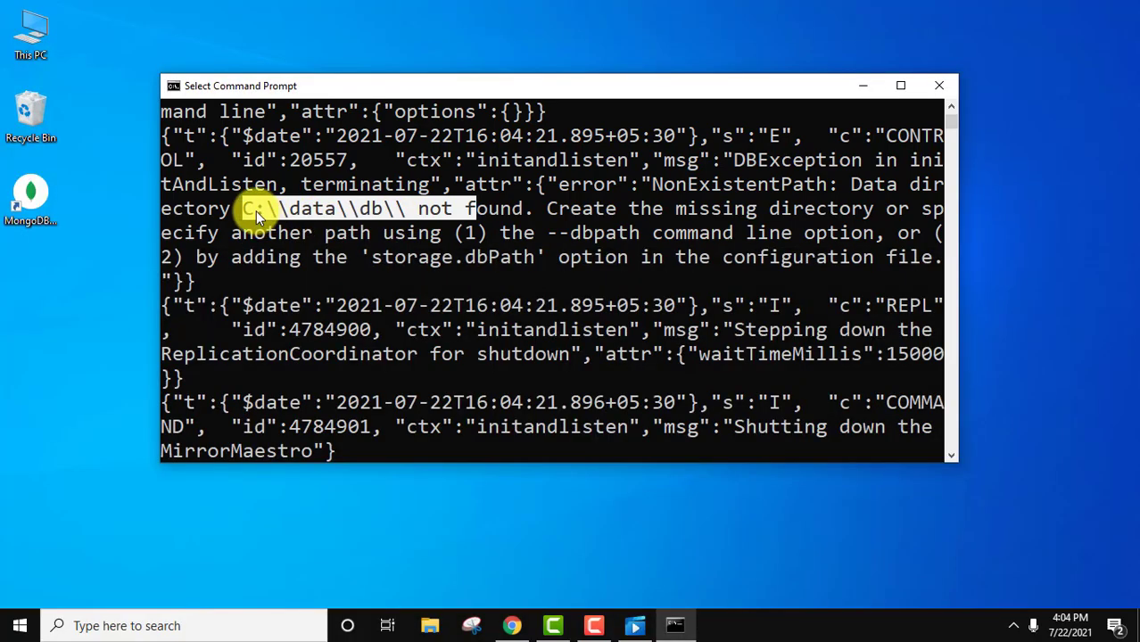
# - Switch to File Explorer, create a folder named Data in the root of the C: drive and open it
pyautogui.click(429, 622)
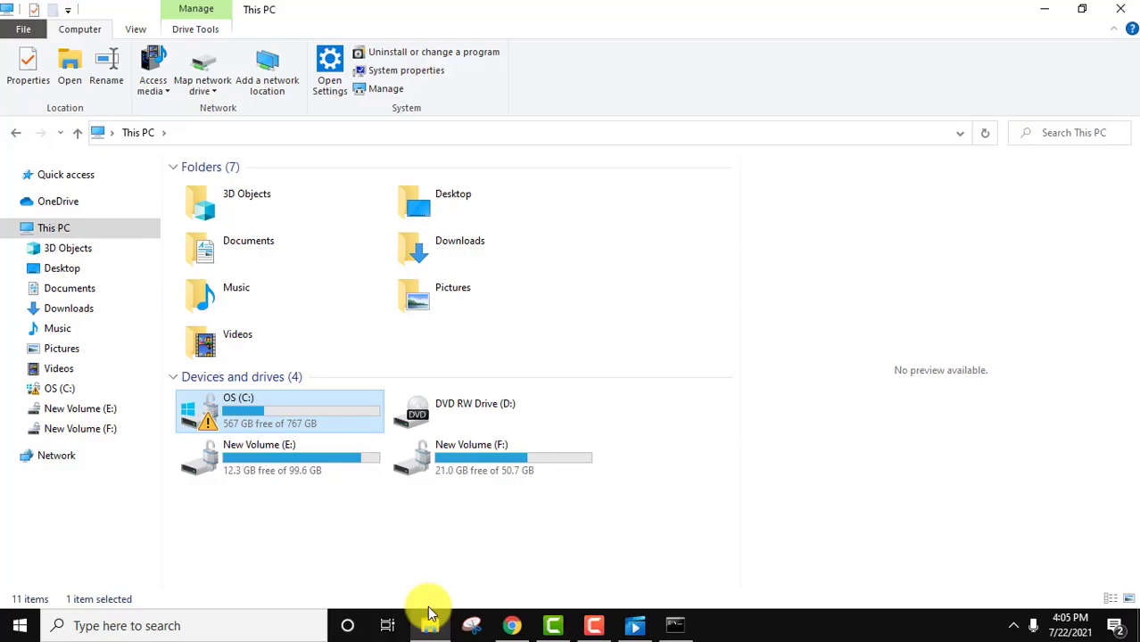
pyautogui.doubleClick(305, 399)
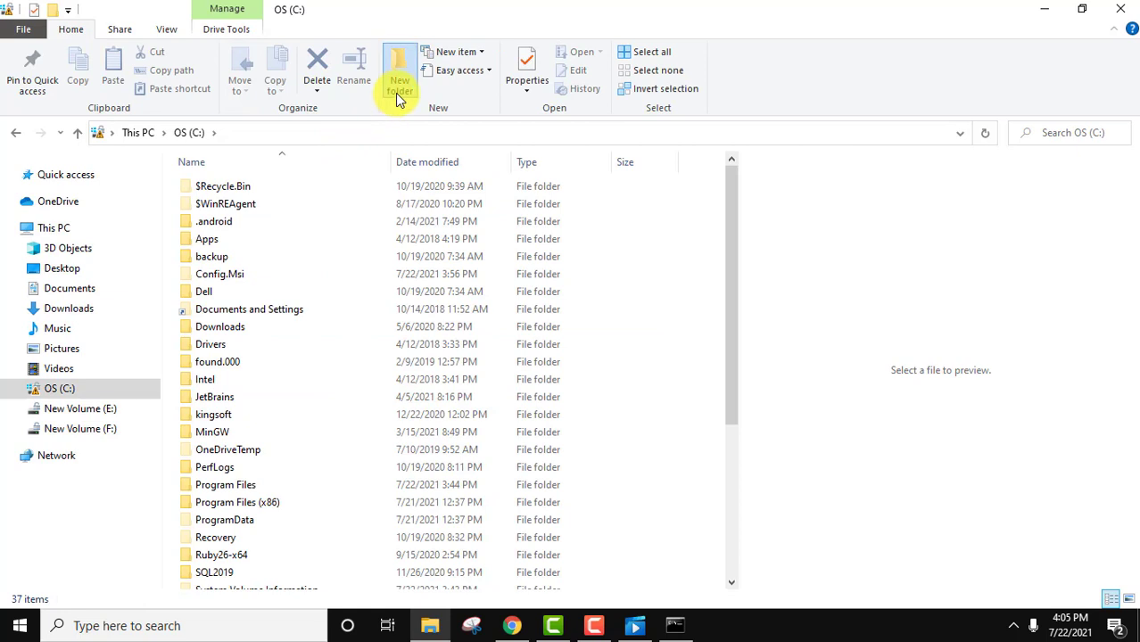
pyautogui.click(398, 91)
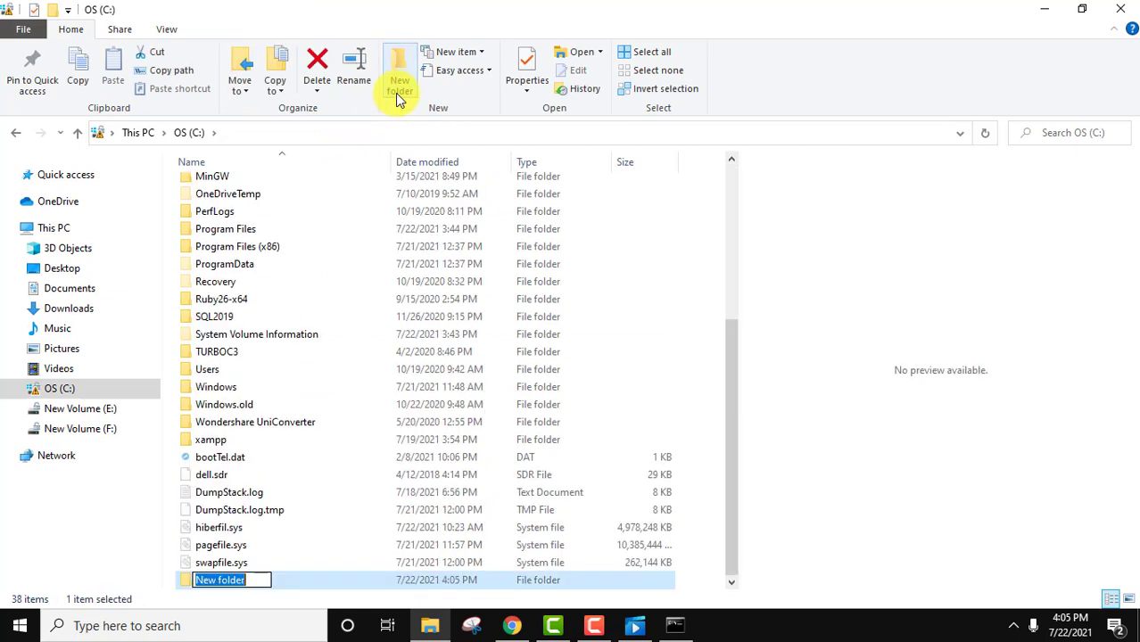
pyautogui.write('Data')
pyautogui.click(407, 230)
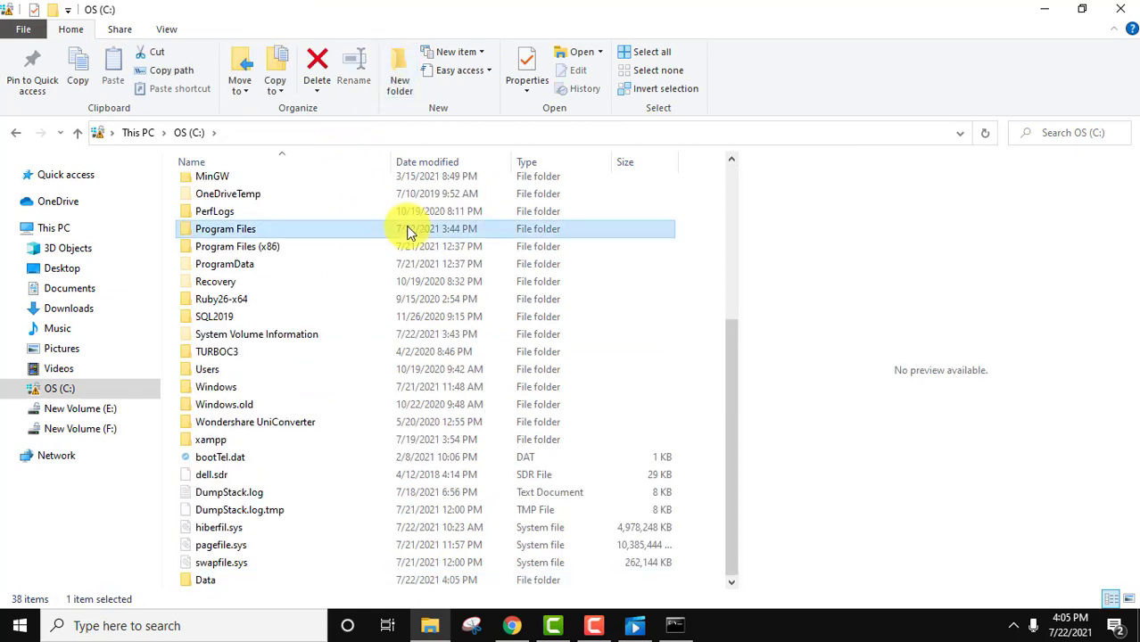
pyautogui.click(214, 575)
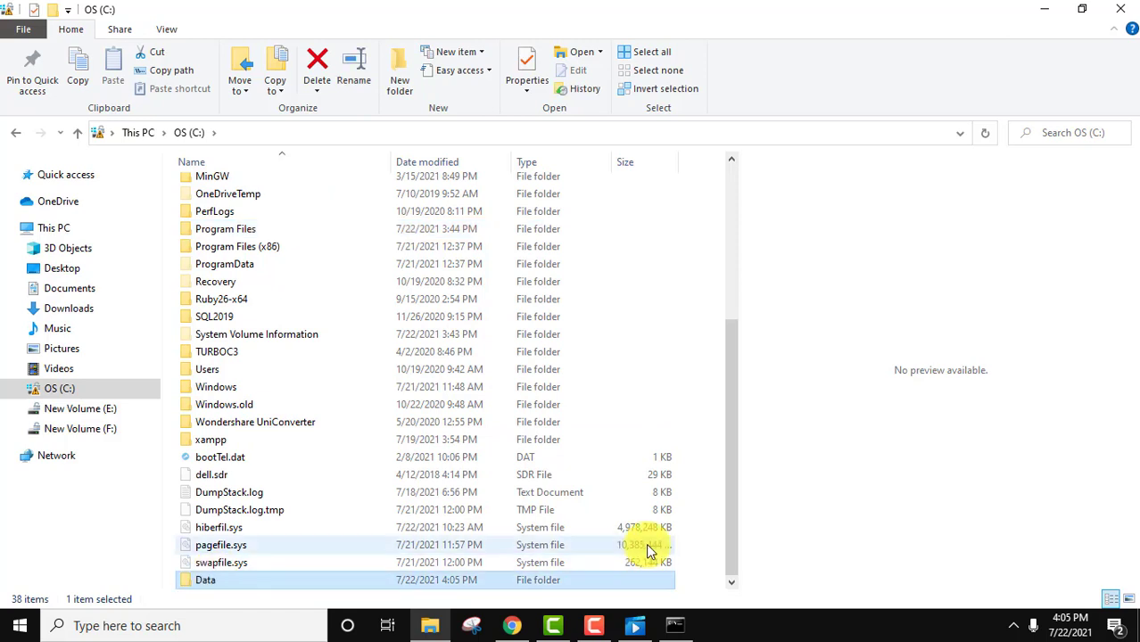
pyautogui.doubleClick(219, 585)
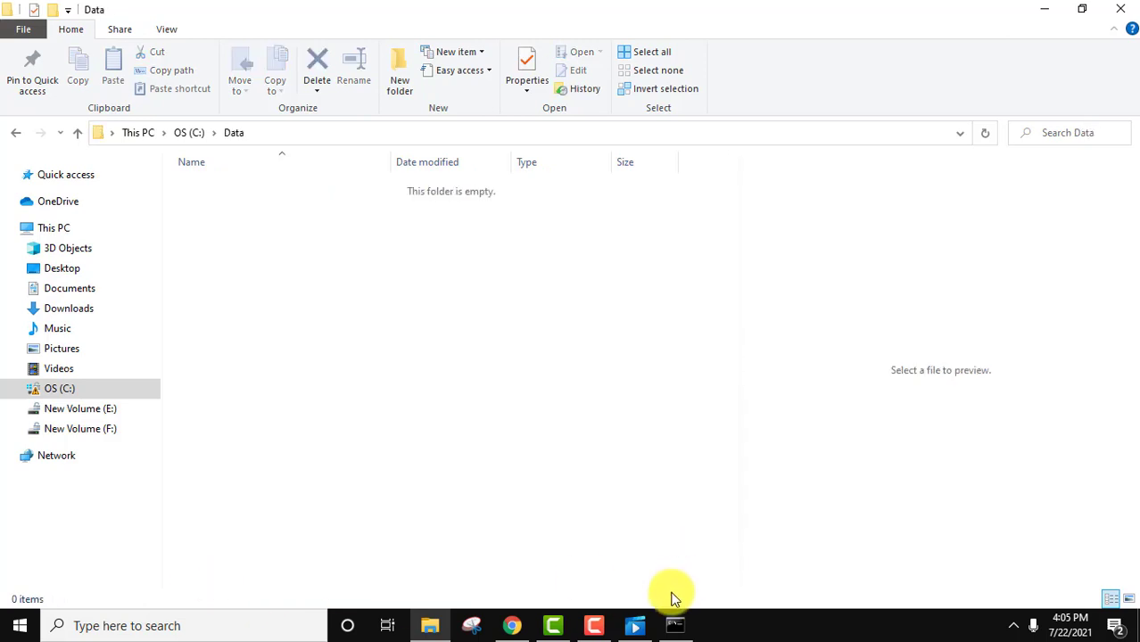
# - Check the required data path in the existing Command Prompt, then create a folder named db inside C:\Data
pyautogui.click(675, 628)
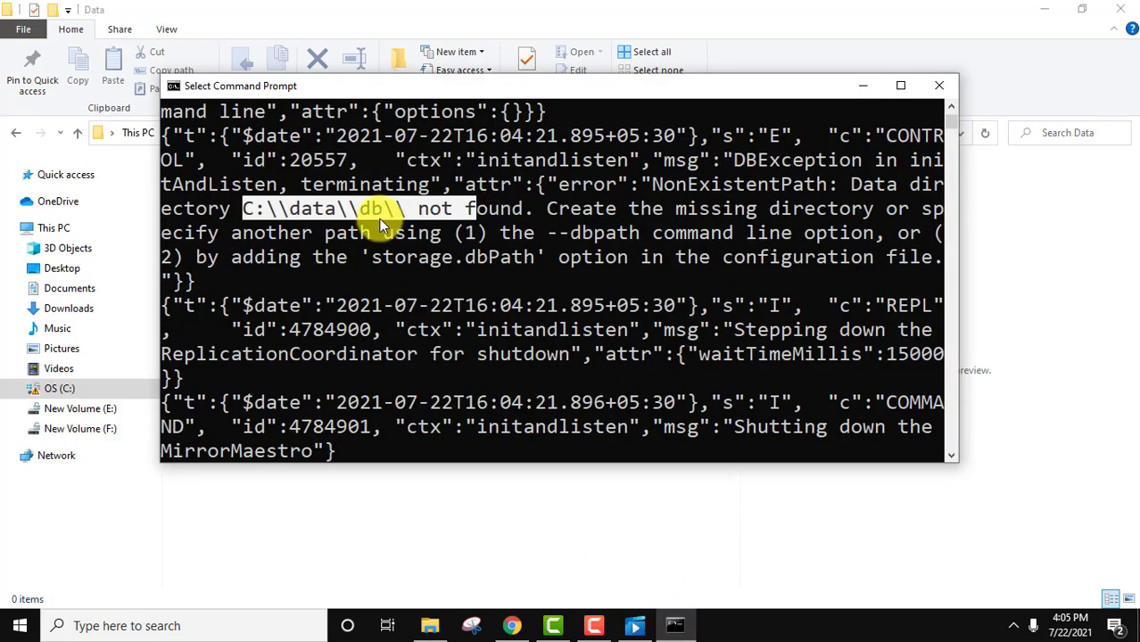
pyautogui.click(390, 487)
pyautogui.rightClick(323, 279)
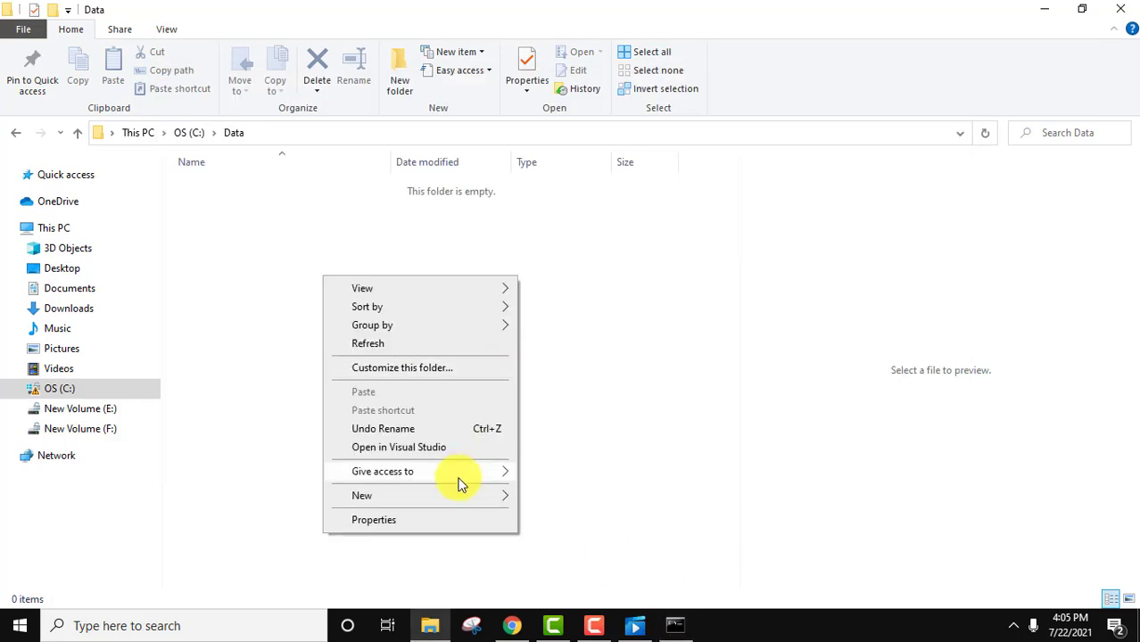
pyautogui.moveTo(520, 498)
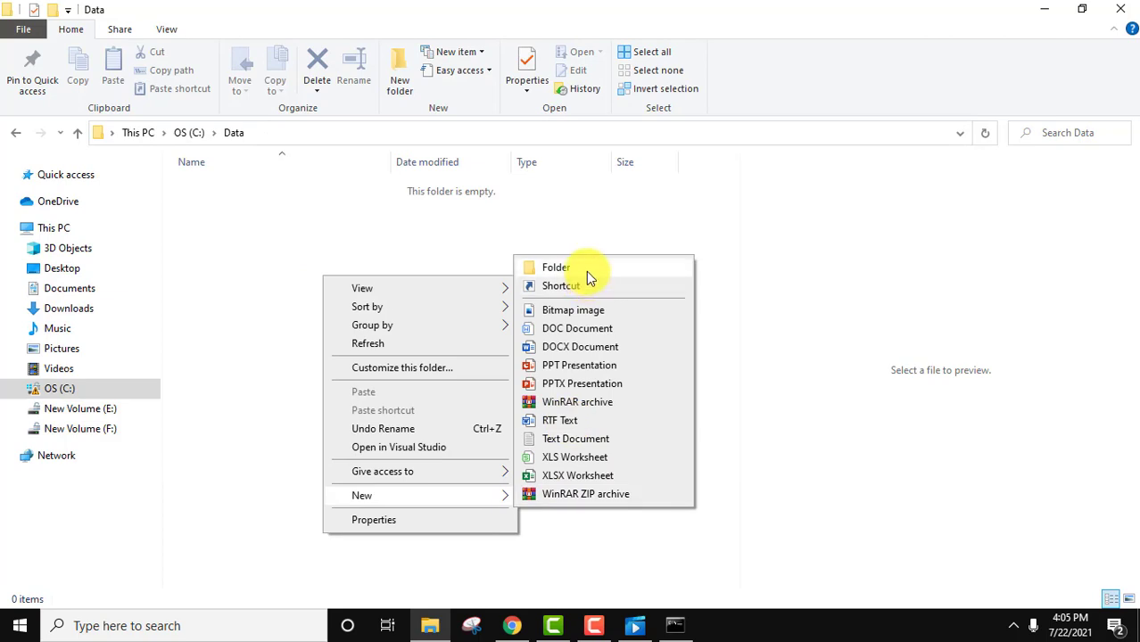
pyautogui.click(556, 268)
pyautogui.write('db')
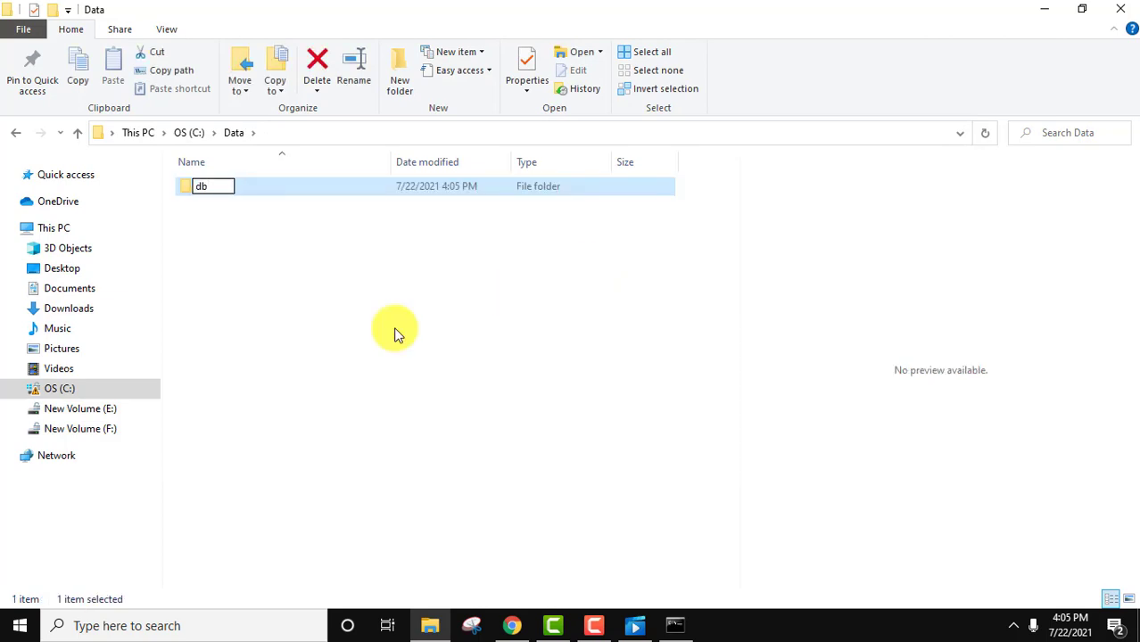
pyautogui.press('Return')
pyautogui.click(397, 335)
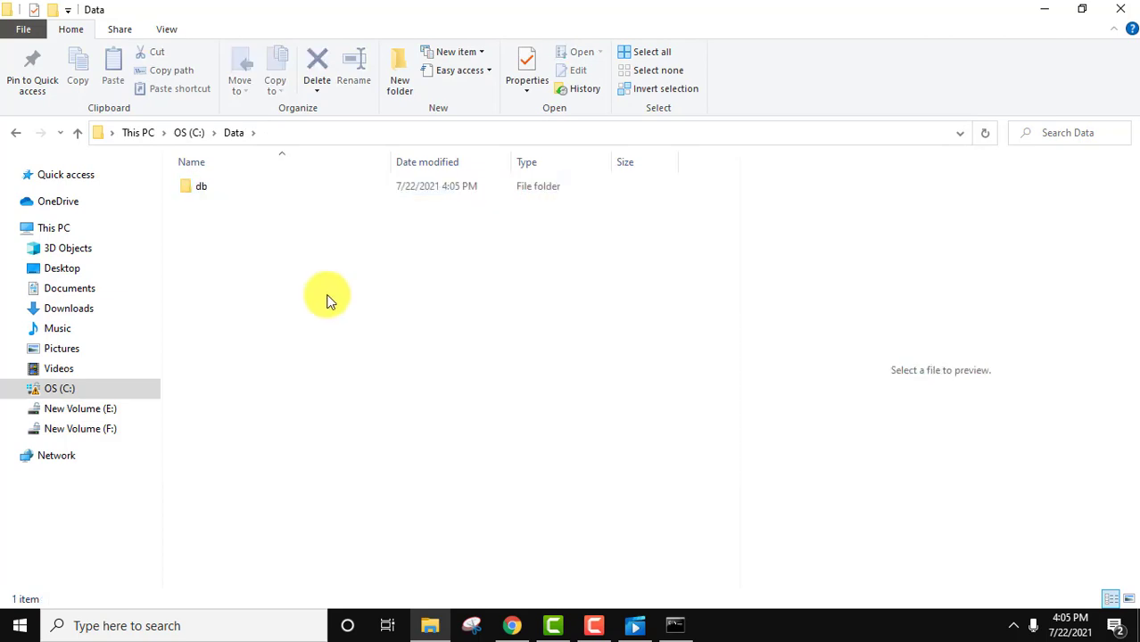
# - Return to the existing Command Prompt window and run the mongod command again
pyautogui.click(675, 625)
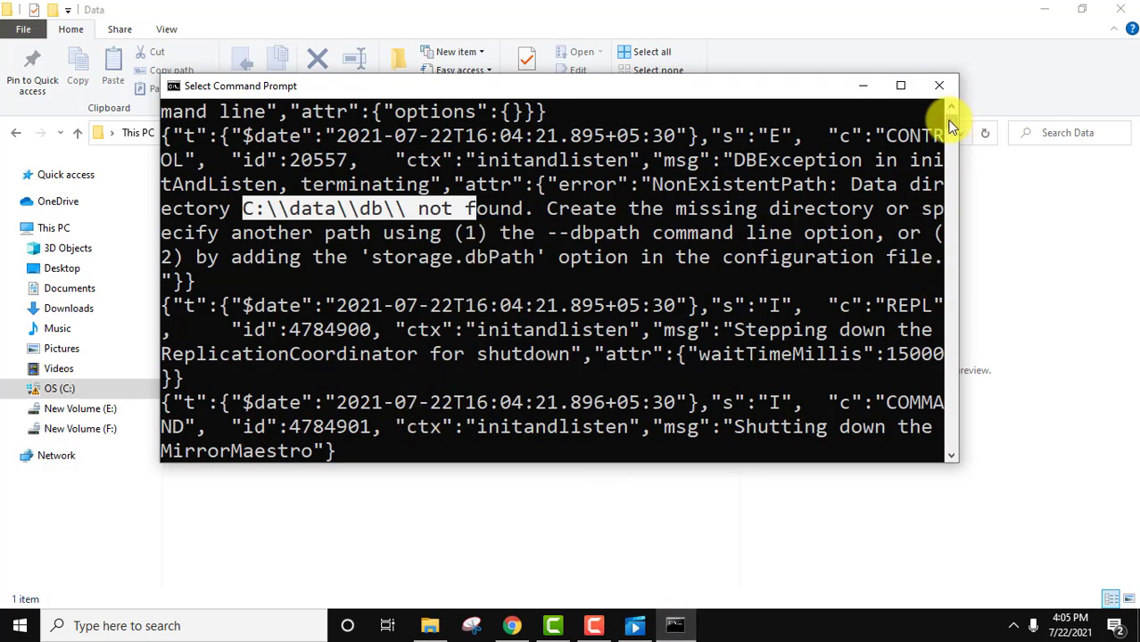
pyautogui.moveTo(947, 129); pyautogui.dragTo(948, 123)
pyautogui.click(950, 456)
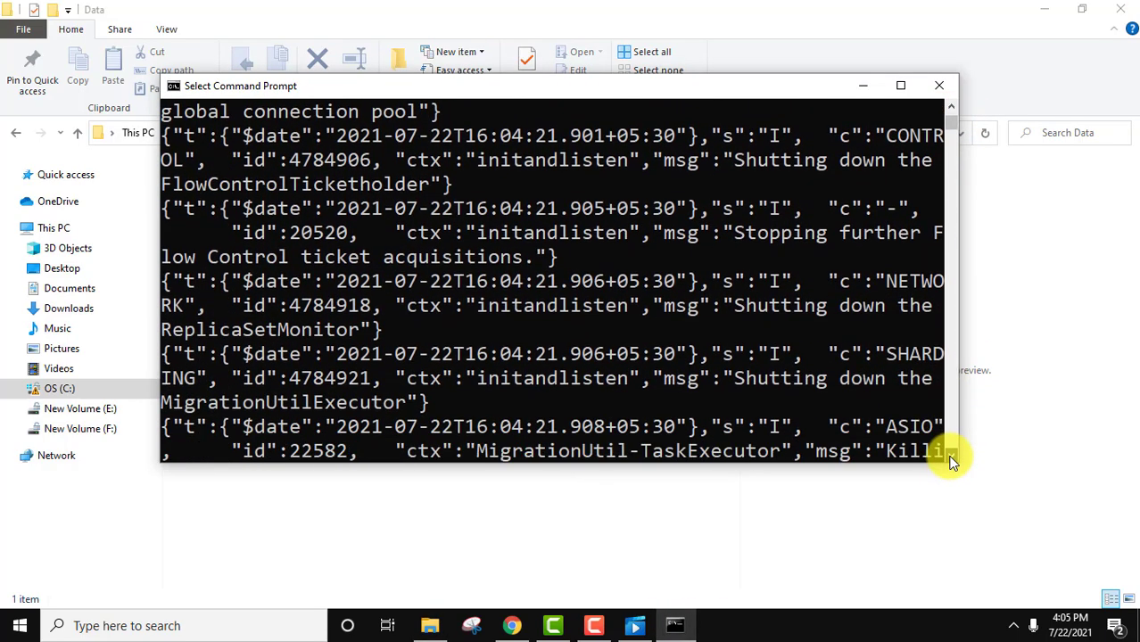
pyautogui.click(951, 456)
pyautogui.write('mongod')
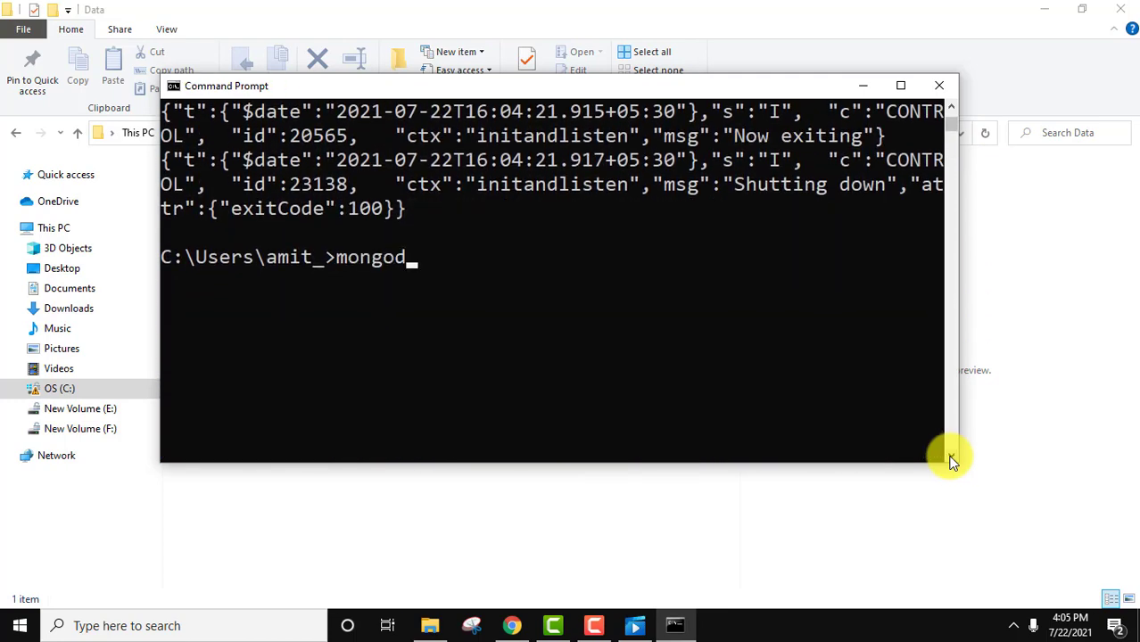
pyautogui.press('Return')
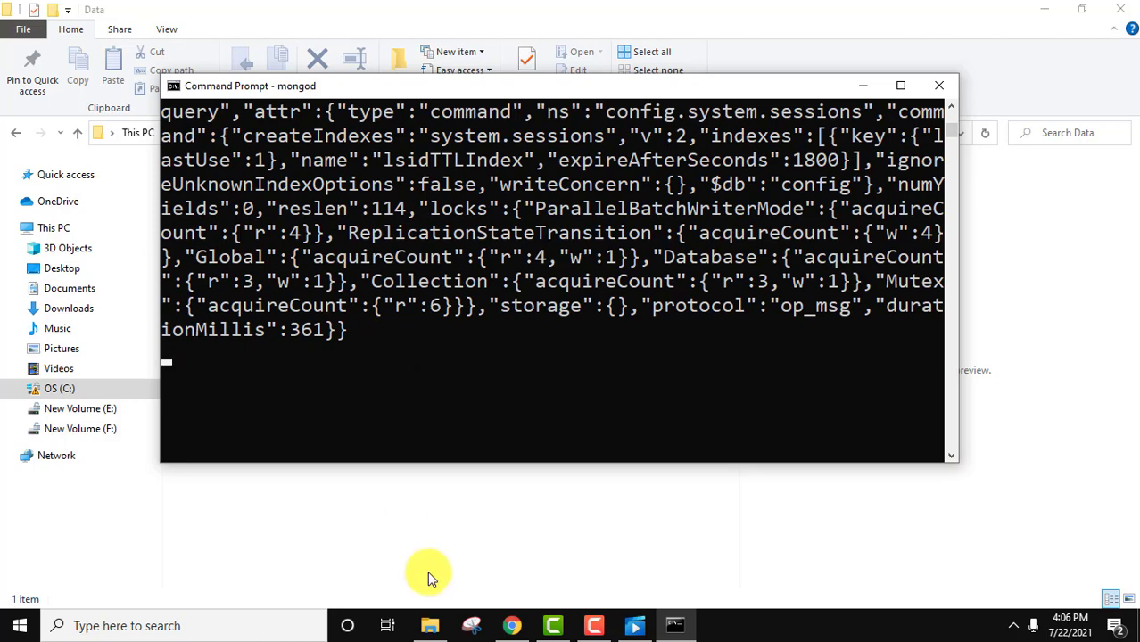
# - Minimize the mongod window, open a second Command Prompt and start the mongo shell with the mongo command
pyautogui.click(863, 85)
pyautogui.click(13, 626)
pyautogui.write('cmd')
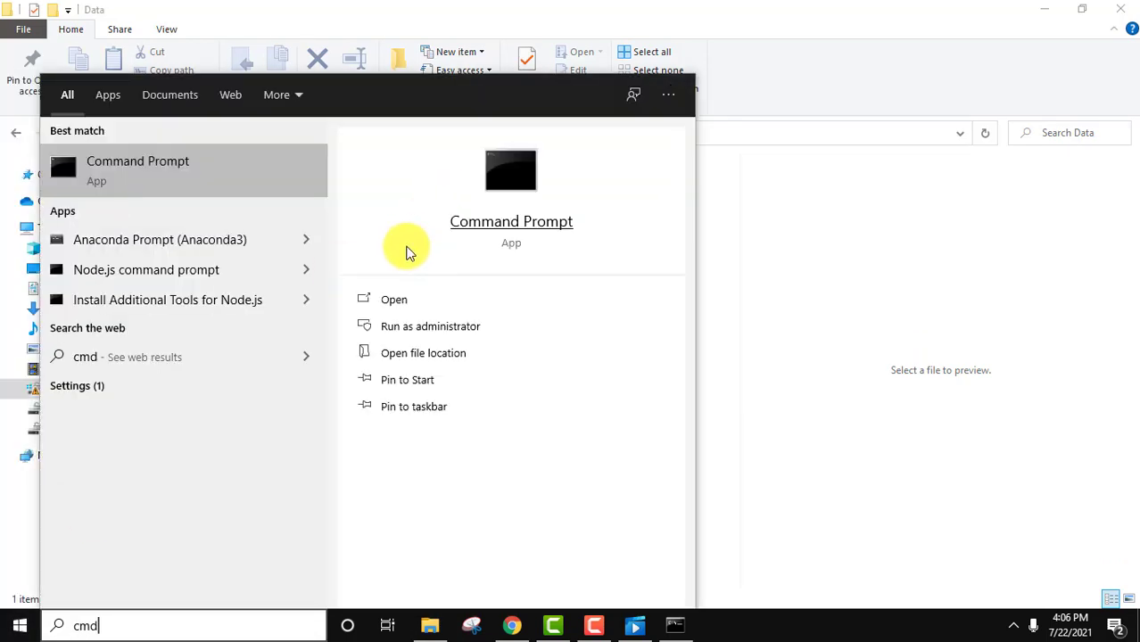
pyautogui.click(414, 304)
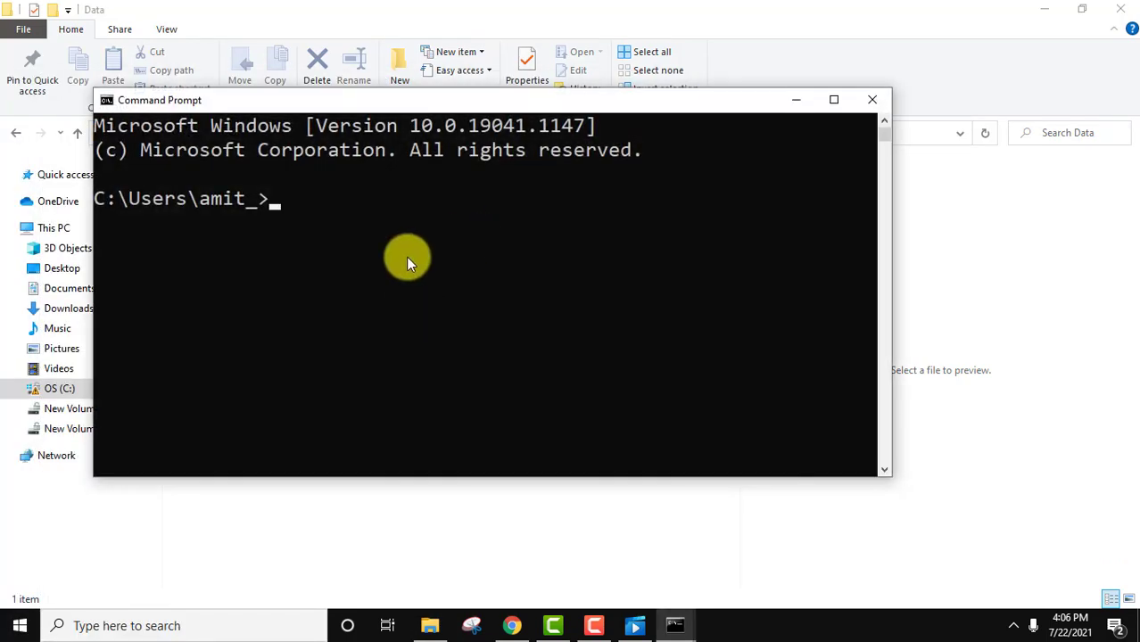
pyautogui.write('mongo')
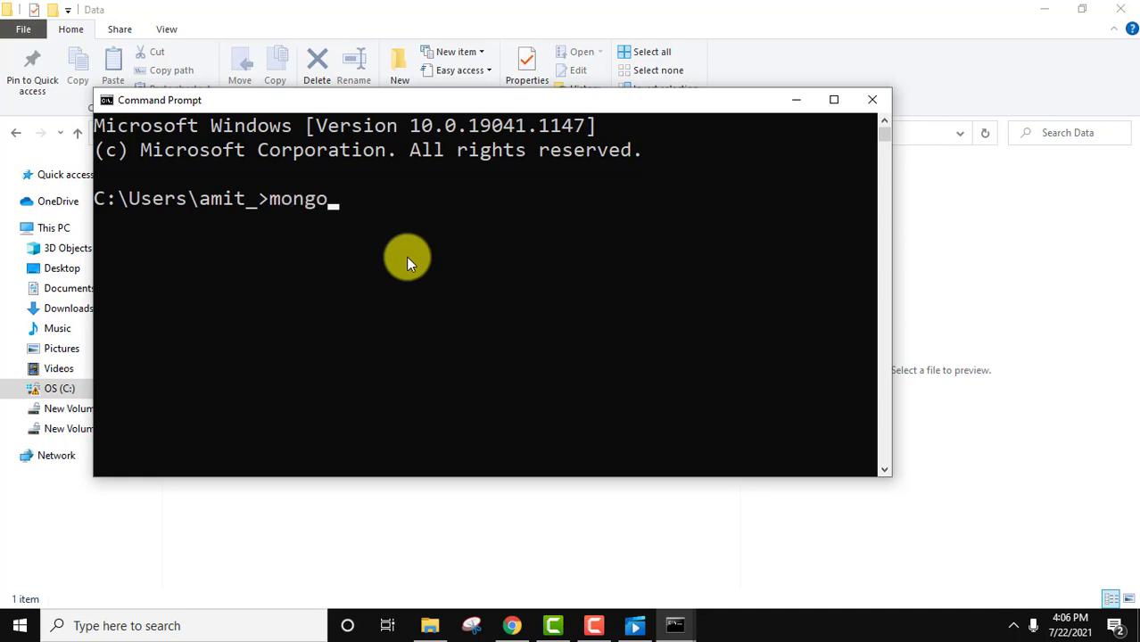
pyautogui.press('Return')
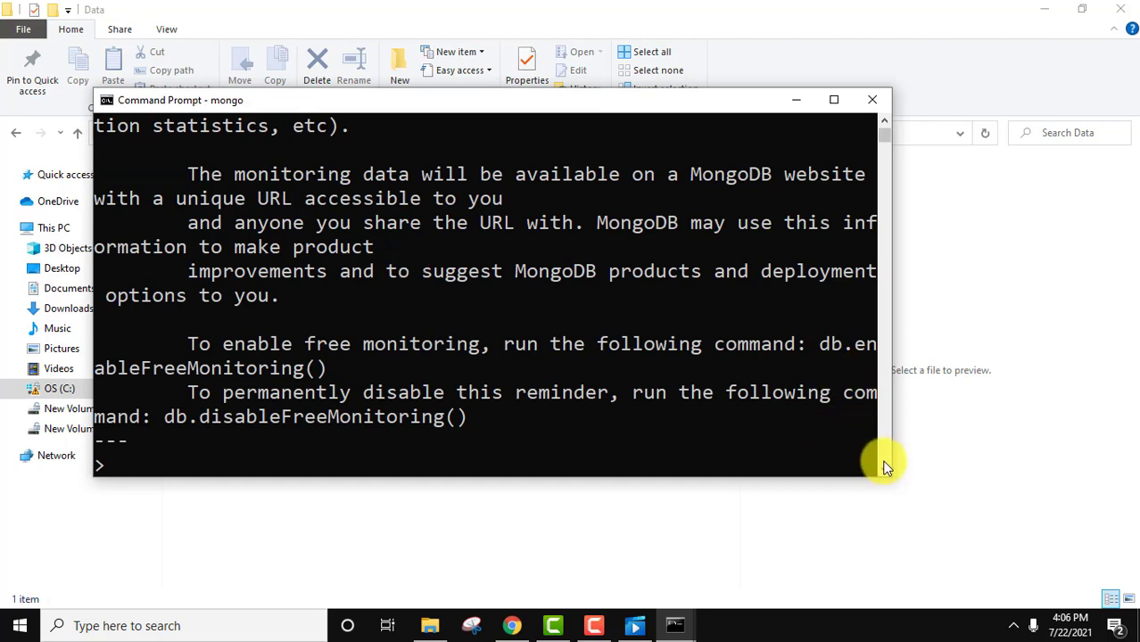
# - List the server's databases in the mongo shell with the command show dbs;
pyautogui.scroll(-2, 873, 460)
pyautogui.write('sho')
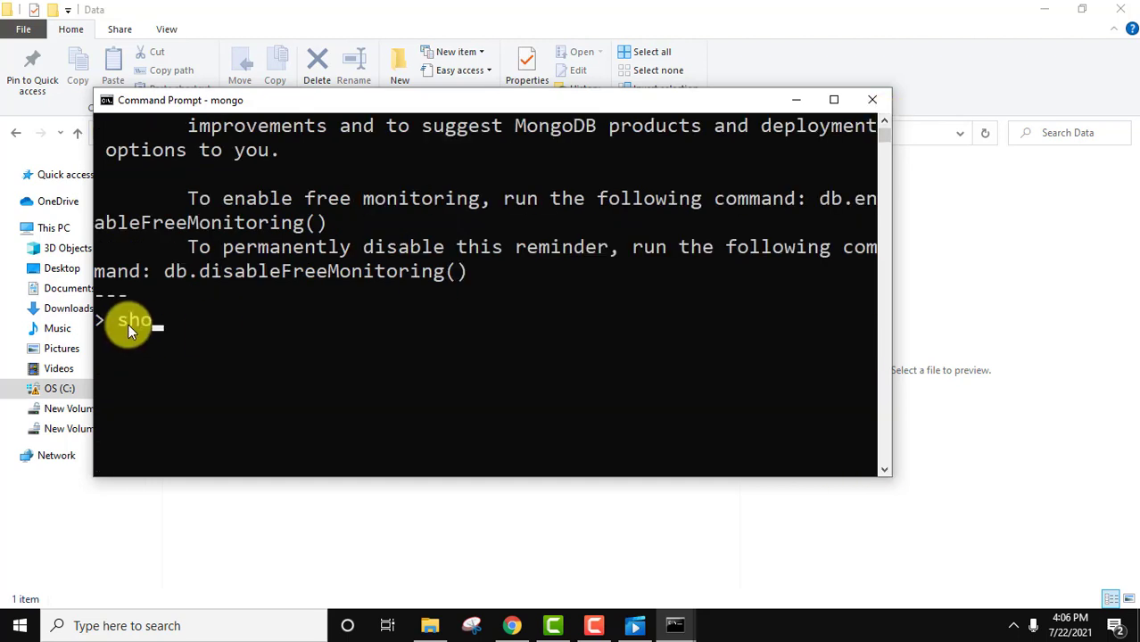
pyautogui.write('w dbs;')
pyautogui.press('Return')
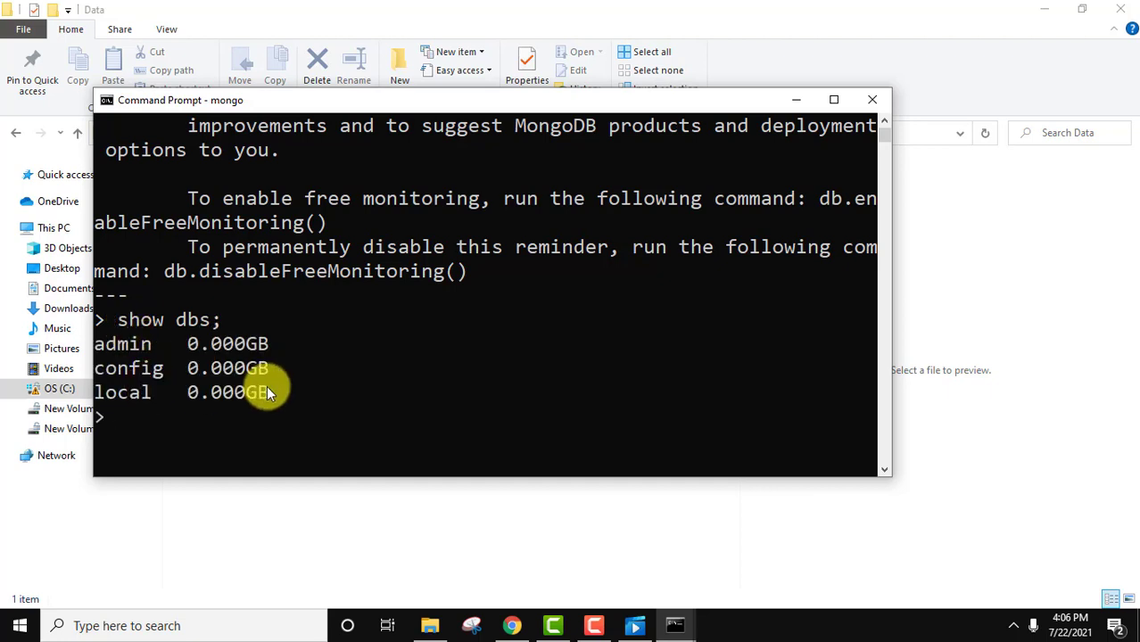
pyautogui.click(885, 471)
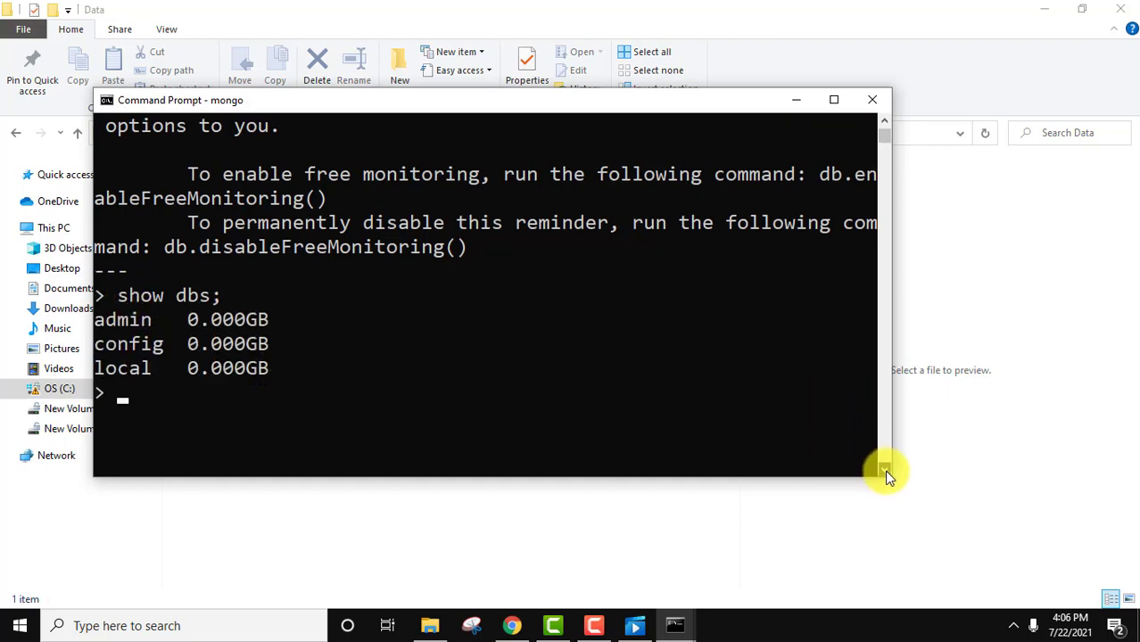
pyautogui.click(884, 470)
pyautogui.click(883, 470)
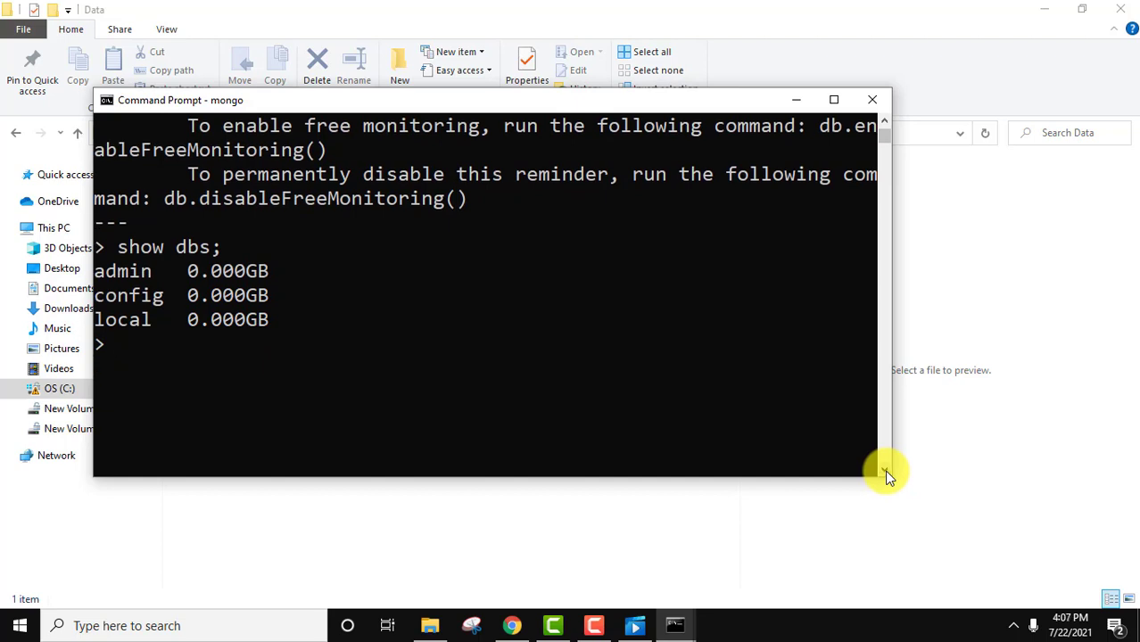